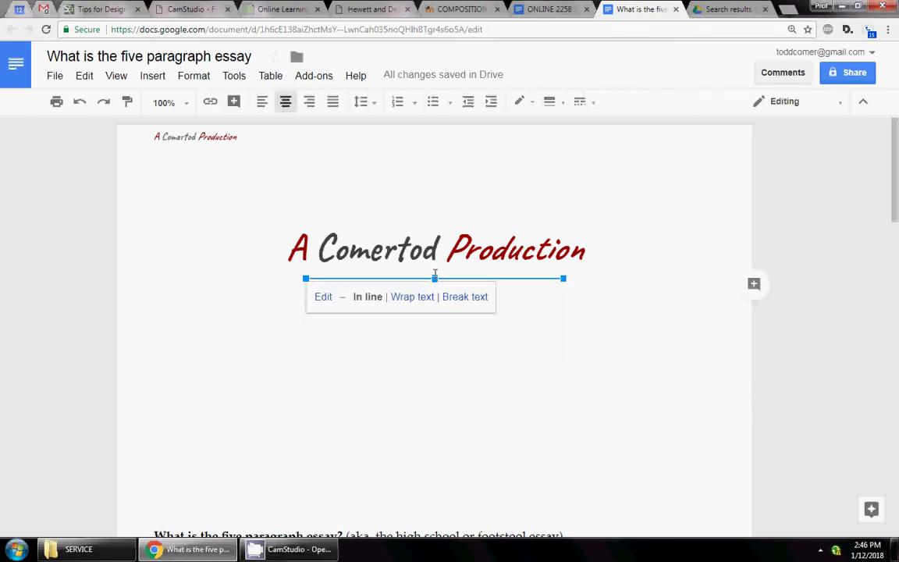
Deselect the header drawing and scroll down to the INTRODUCTION, BODY and CONCLUSION outline.
left_click(288, 373)
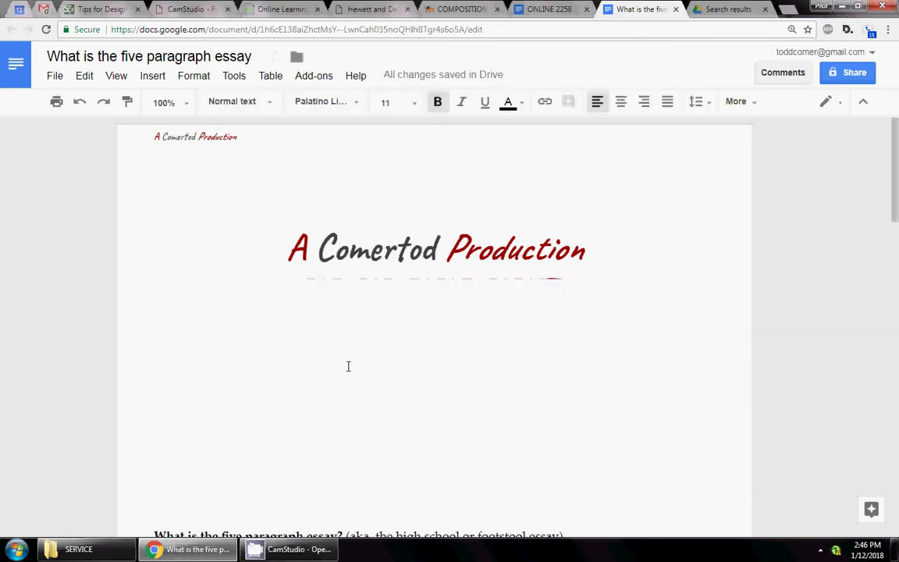
scroll(364, 349, "down", 5)
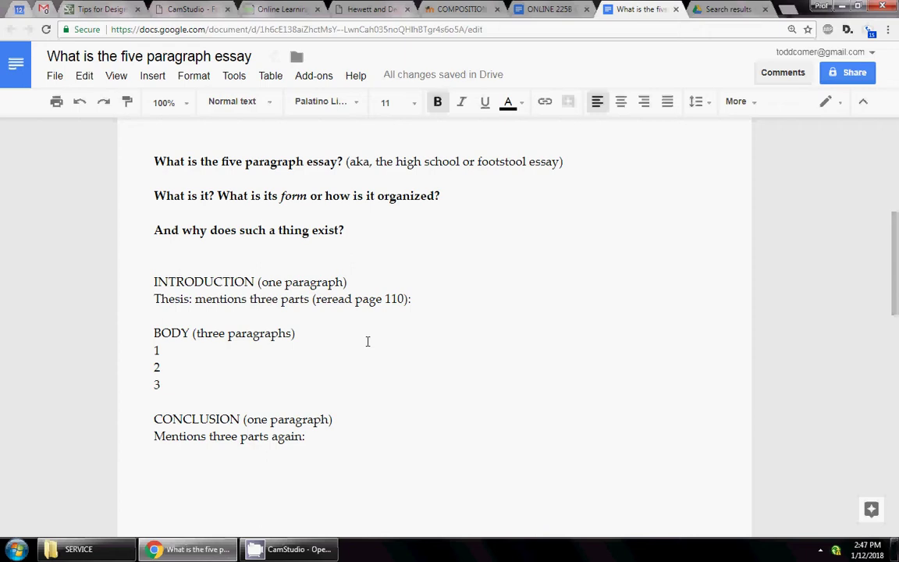
scroll(379, 341, "down", 3)
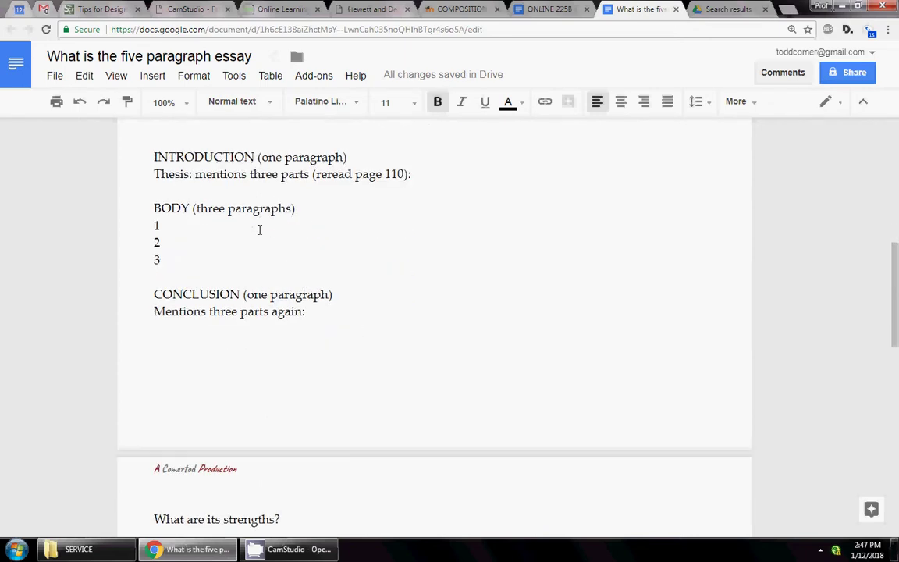
left_click(167, 157)
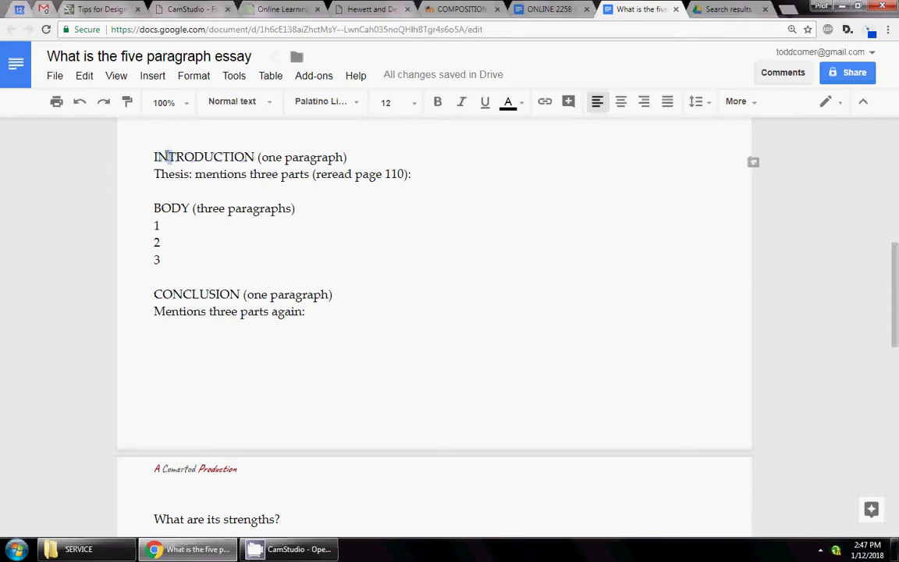
double_click(167, 157)
double_click(169, 294)
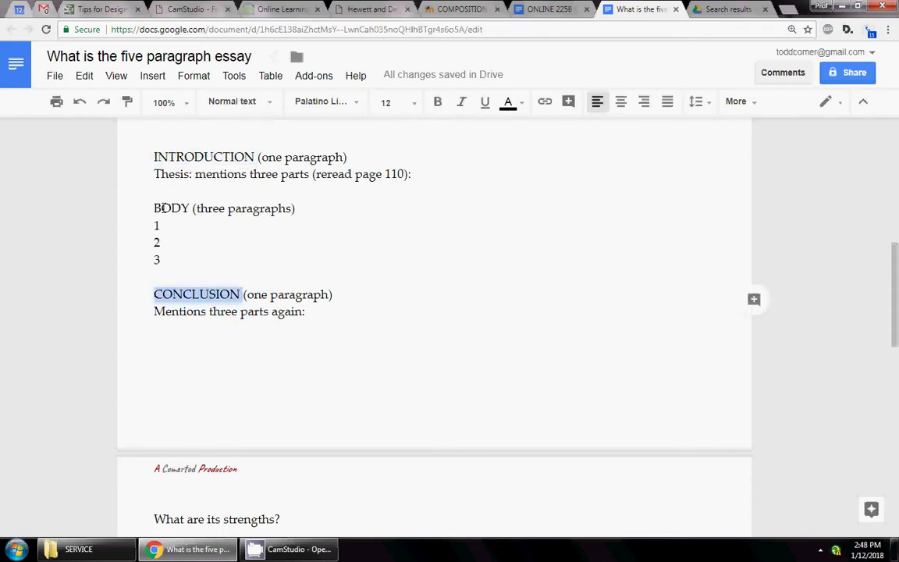
double_click(163, 207)
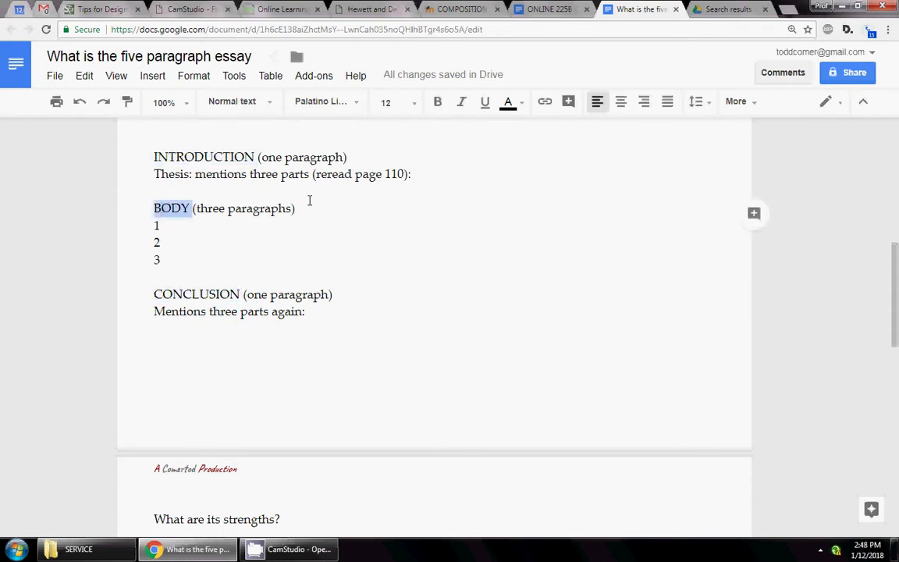
key("Up")
key("Up")
key("Up")
key("shift+Up")
key("Down")
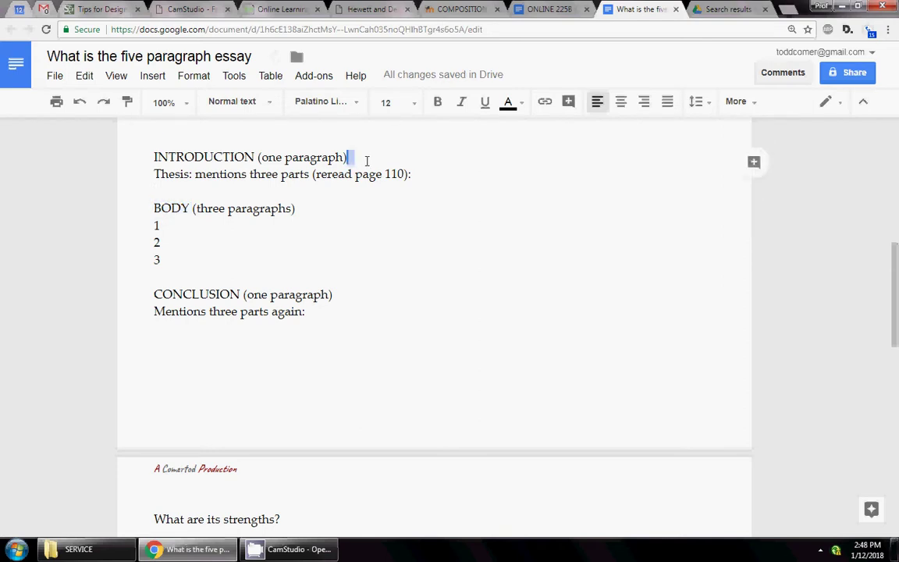
key("Home")
key("shift+End")
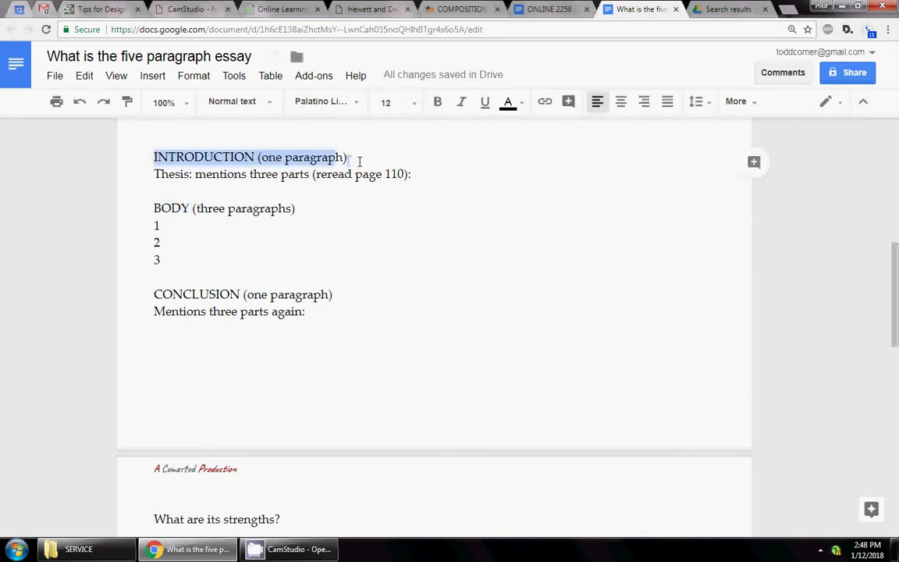
left_click_drag(150, 295, 347, 305)
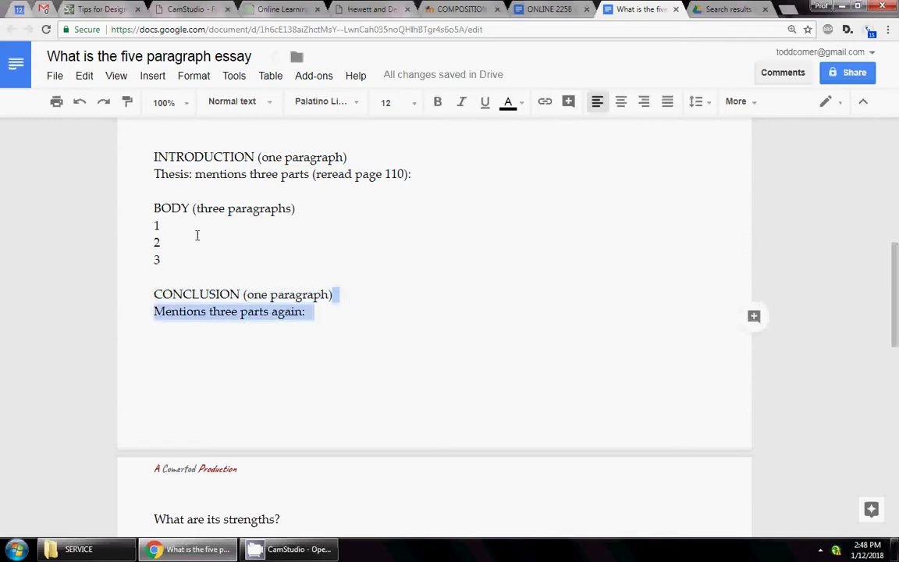
left_click(154, 208)
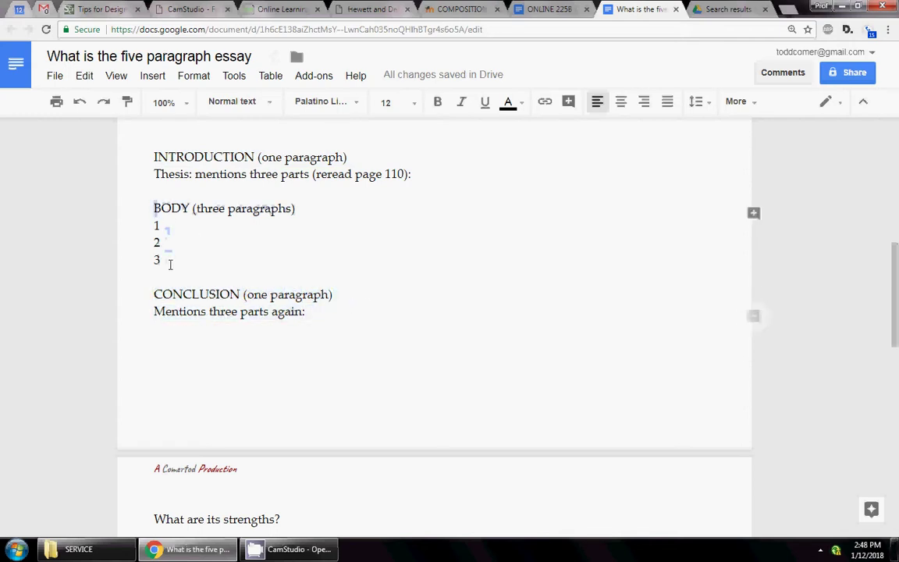
left_click(170, 263, "shift")
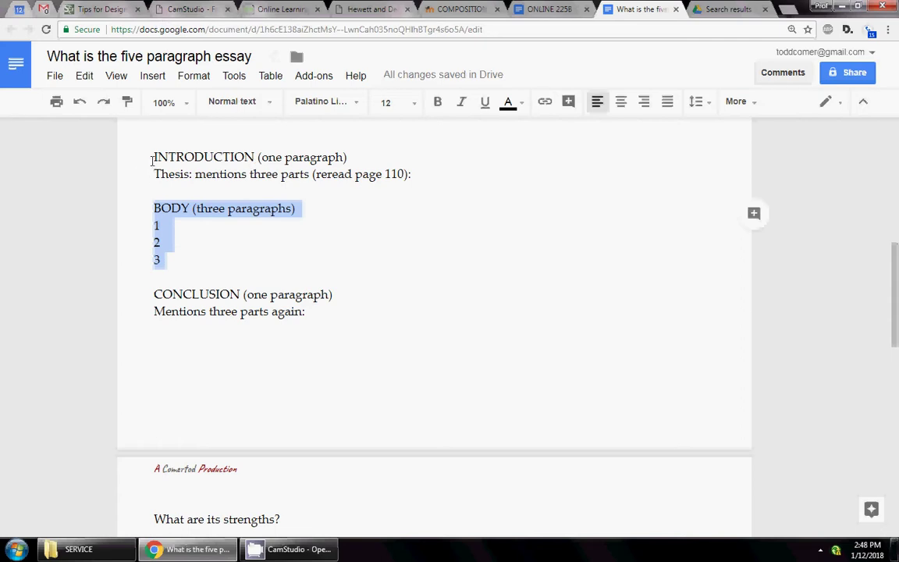
left_click(189, 266)
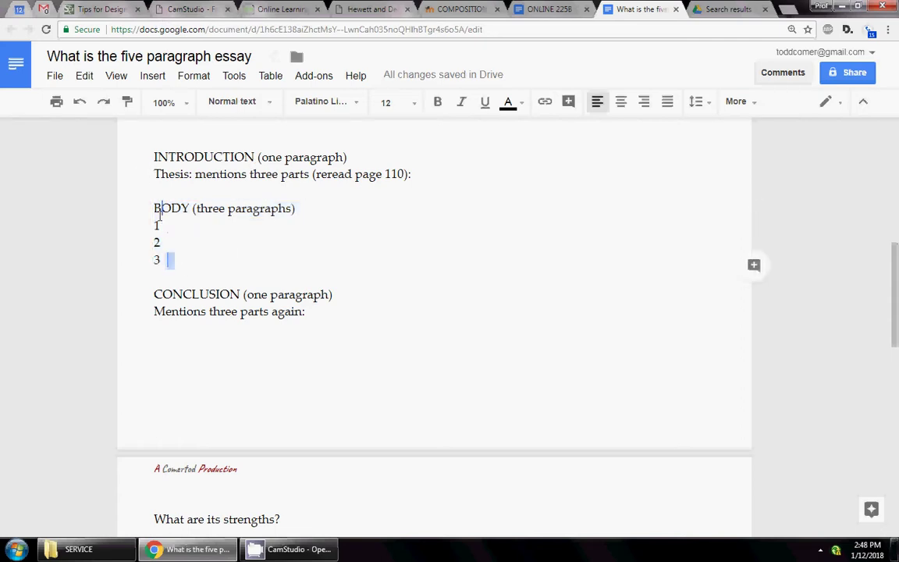
left_click(155, 209)
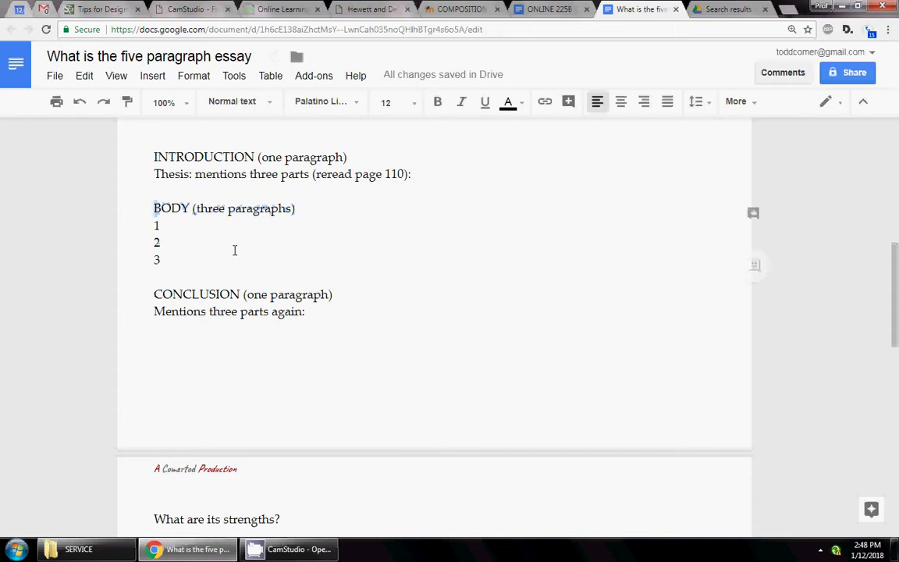
left_click(223, 262, "shift")
key("Right")
scroll(394, 293, "up", 1)
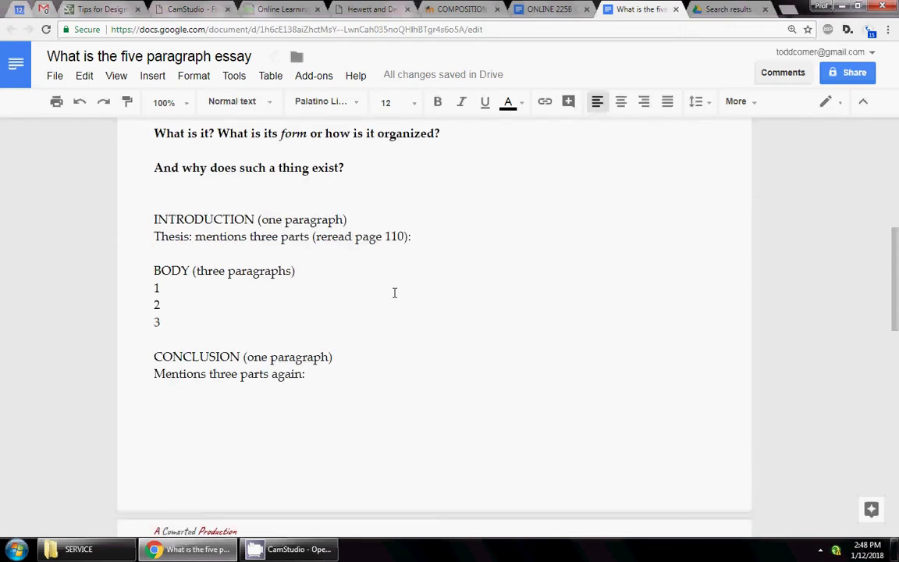
left_click(431, 238)
left_click(396, 222)
scroll(506, 271, "up", 1)
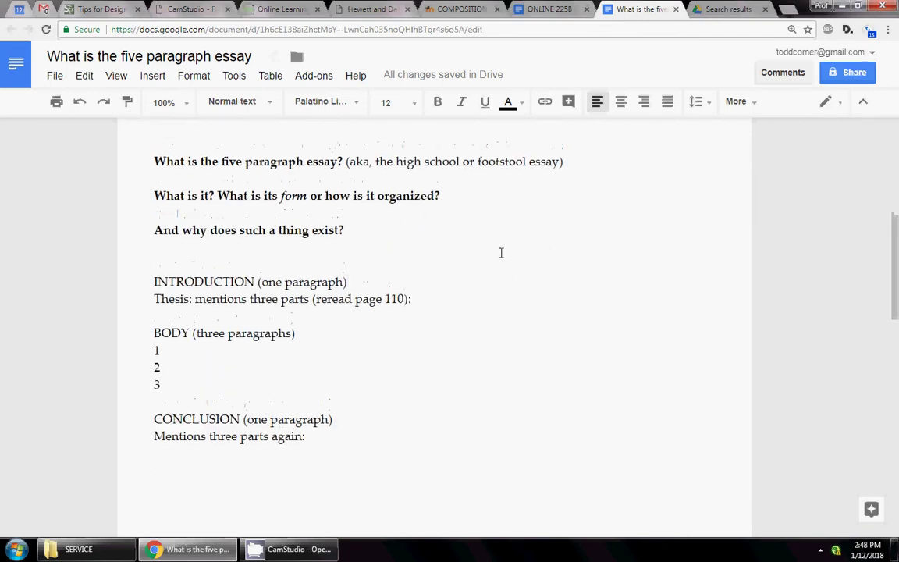
scroll(315, 332, "down", 1)
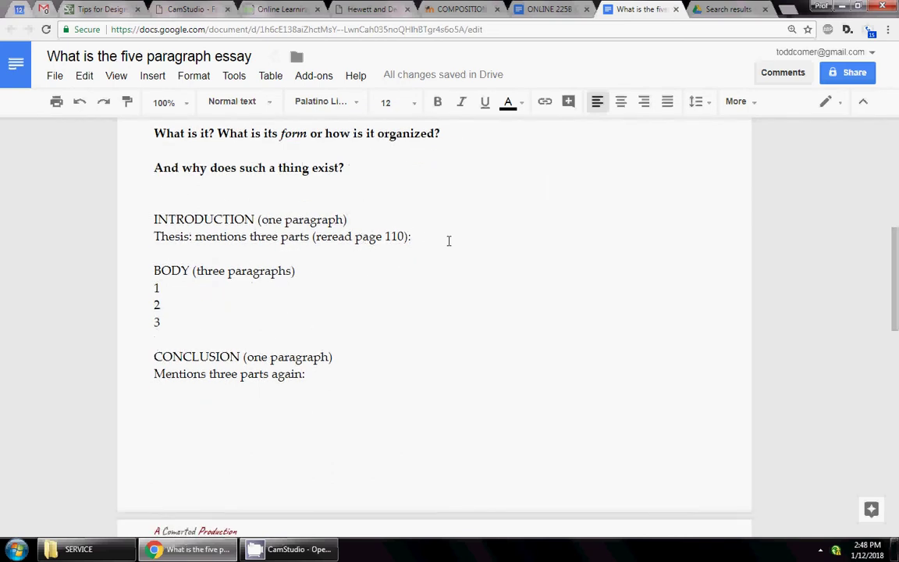
left_click_drag(447, 241, 143, 242)
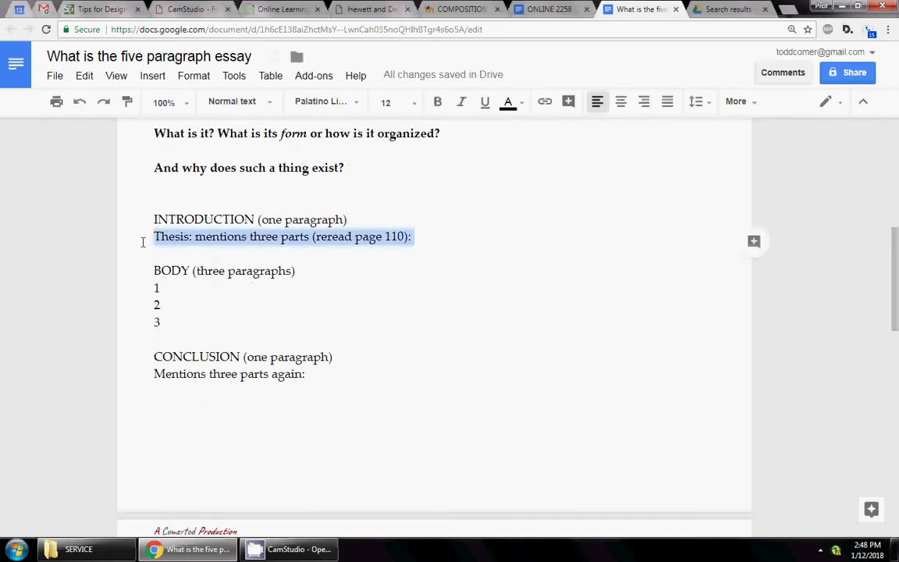
left_click(443, 247)
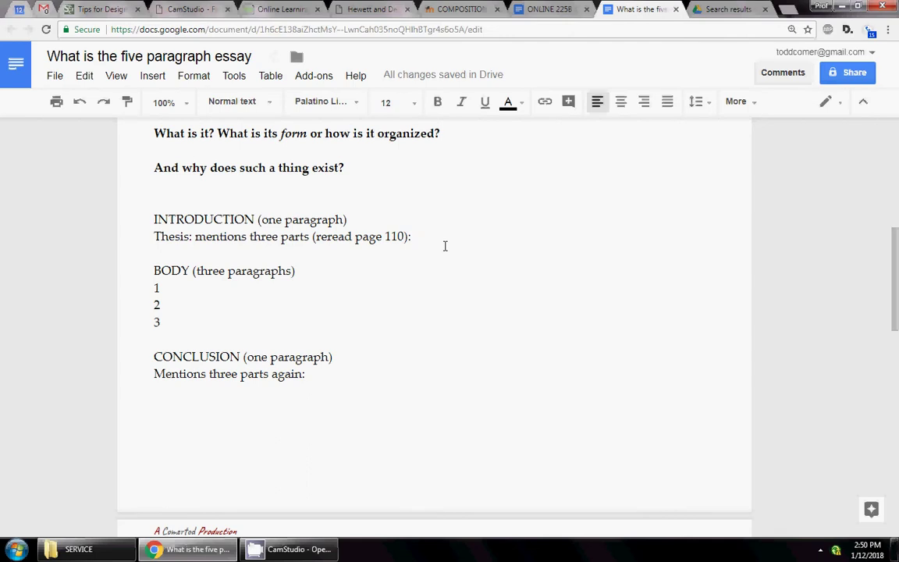
Paste 'class size, stress, prof's way of teaching.' after the Thesis colon and highlight it.
type("class size, stress, prof’s way of teaching.")
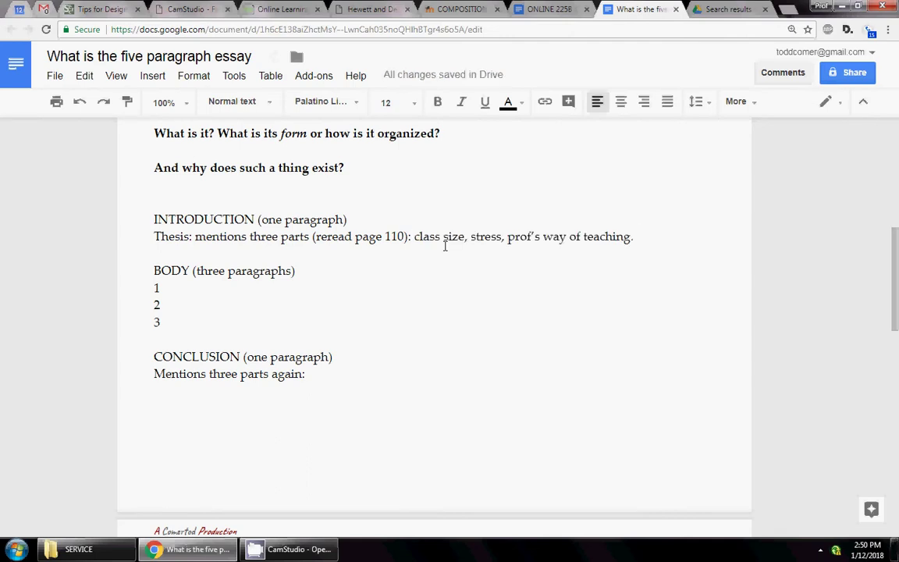
left_click(430, 240)
left_click_drag(430, 240, 635, 243)
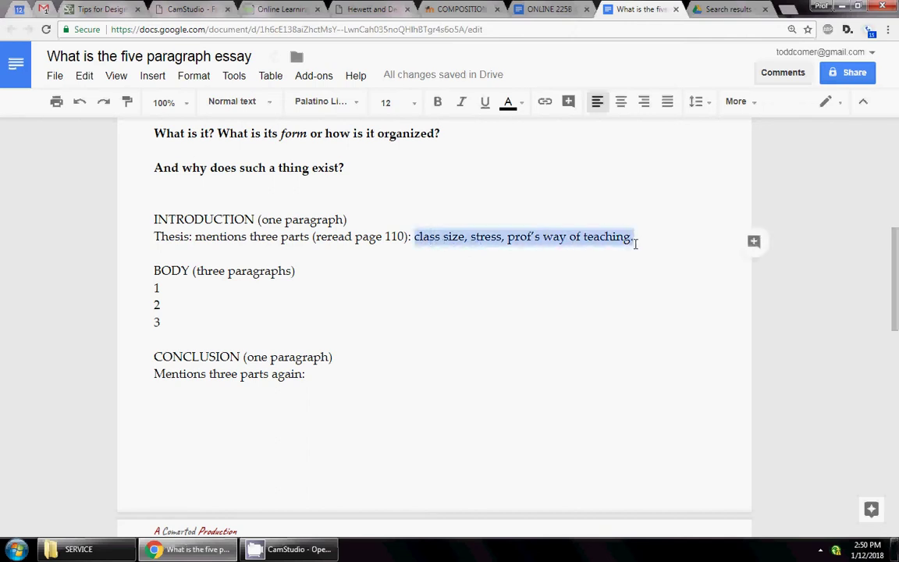
left_click(493, 238)
left_click(656, 246)
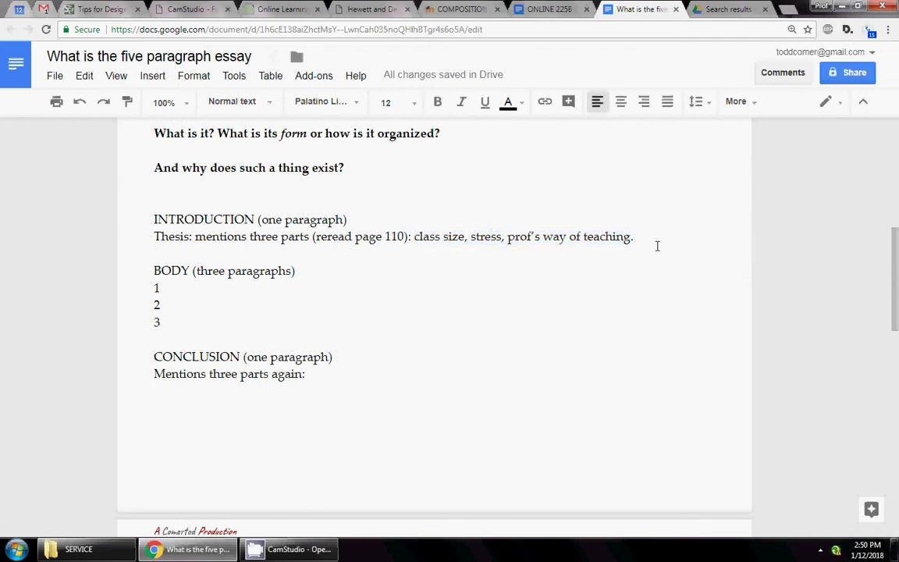
left_click_drag(635, 238, 416, 239)
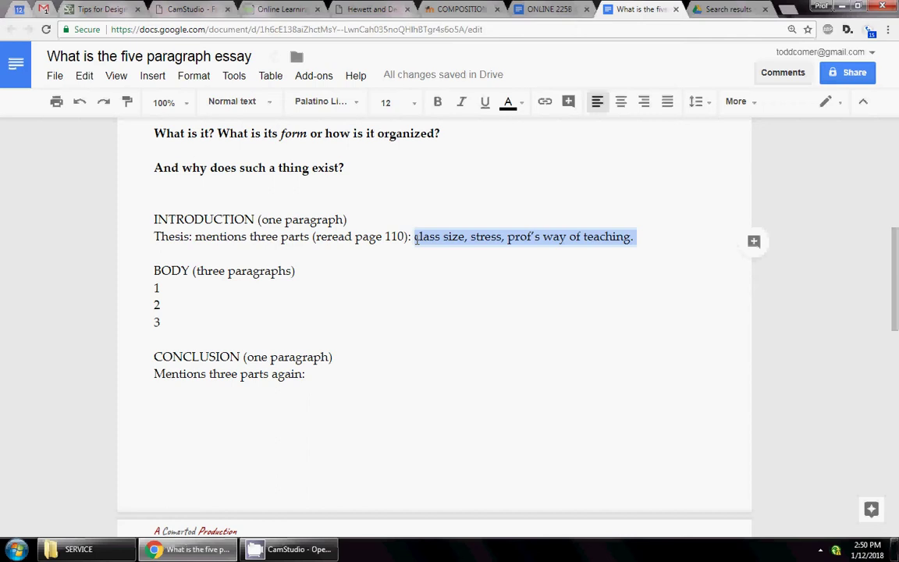
left_click(408, 264)
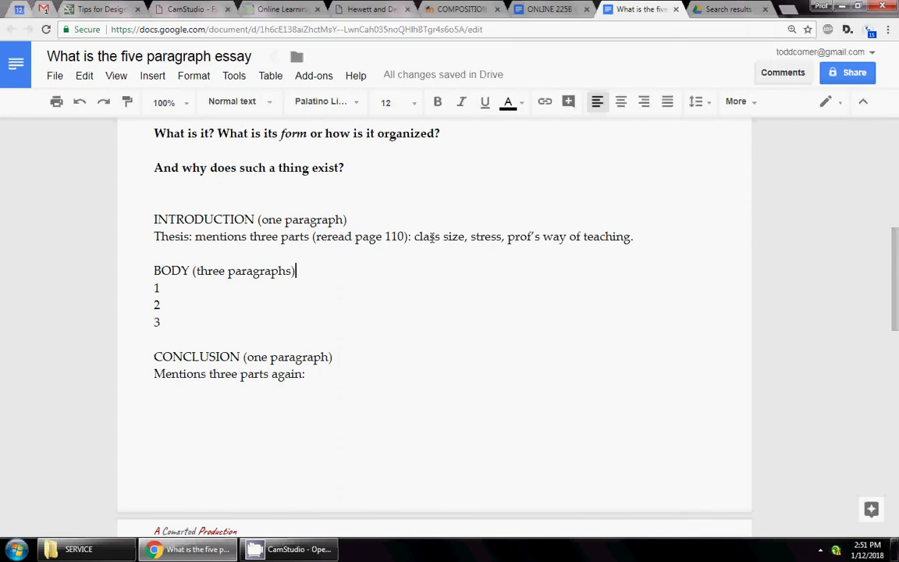
Put 'class size' from the thesis onto body item 1.
left_click(429, 237)
left_click_drag(429, 237, 455, 238)
key("ctrl+c")
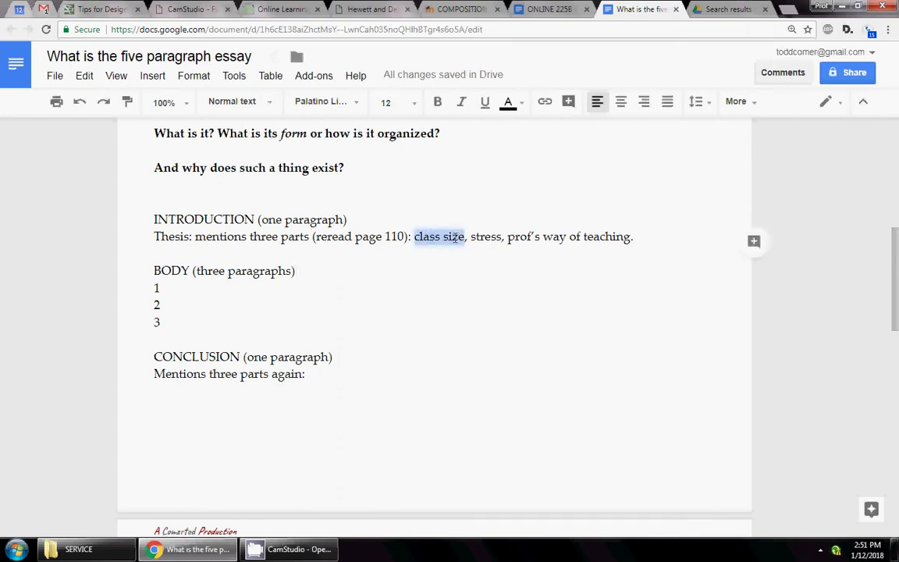
left_click(253, 283)
key("ctrl+v")
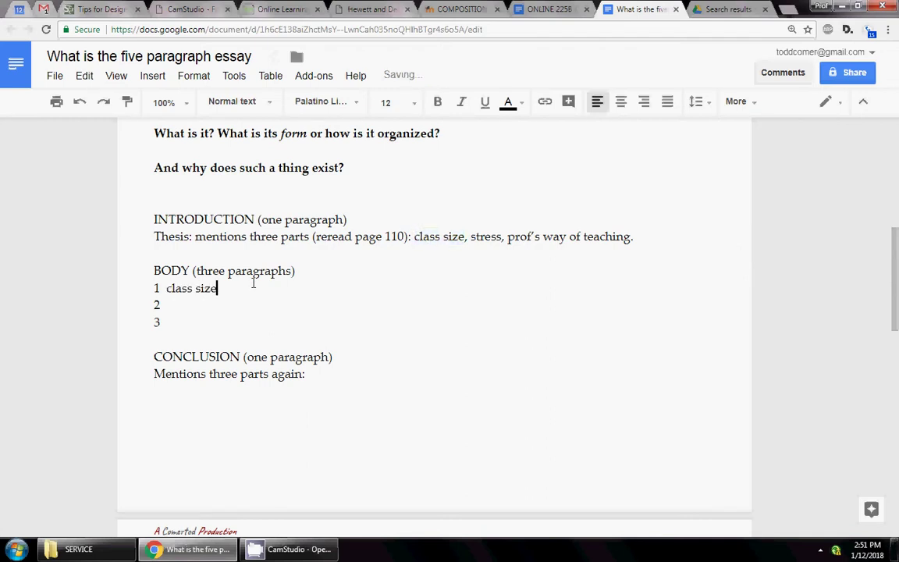
Copy 'stress' and 'prof's way of teaching' from the thesis onto body items 2 and 3.
double_click(491, 236)
key("ctrl+c")
left_click(241, 306)
key("ctrl+v")
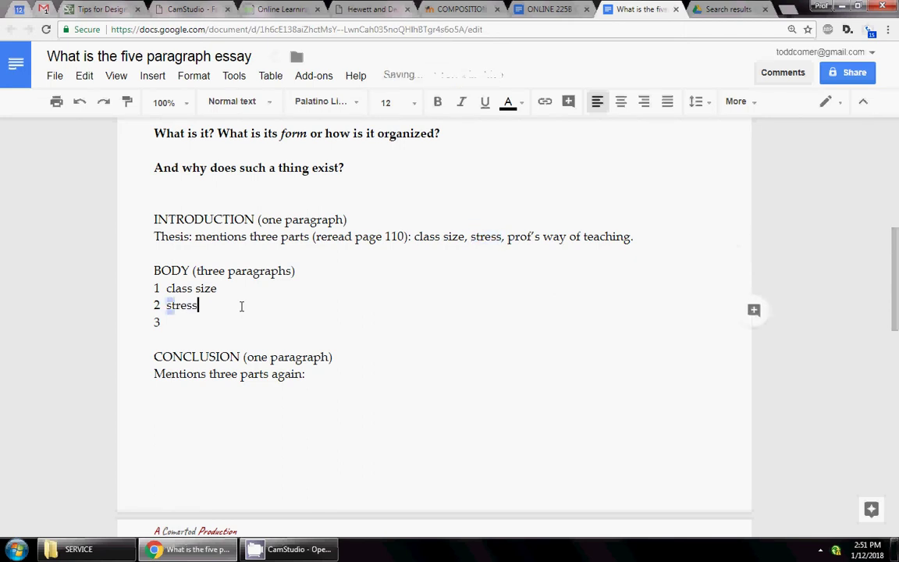
left_click_drag(507, 236, 625, 237)
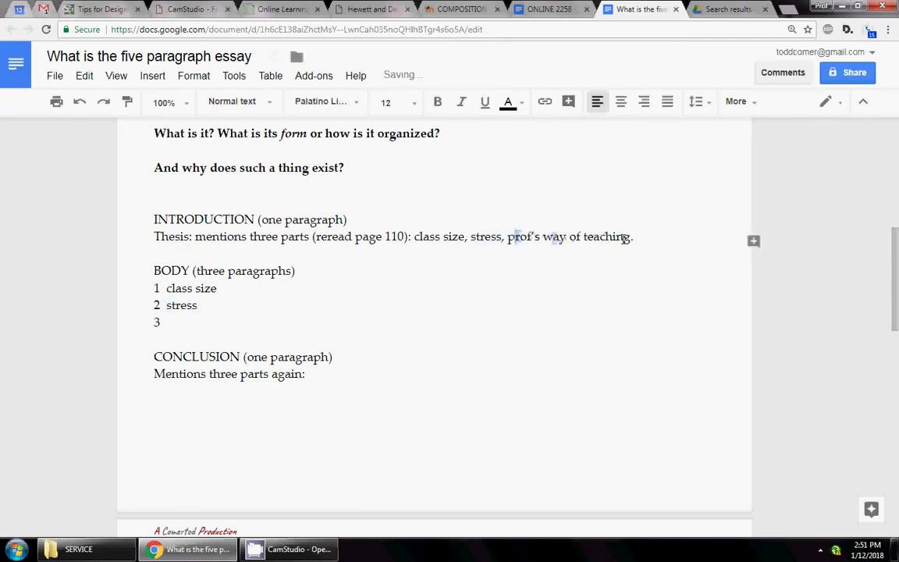
key("ctrl+c")
left_click(296, 317)
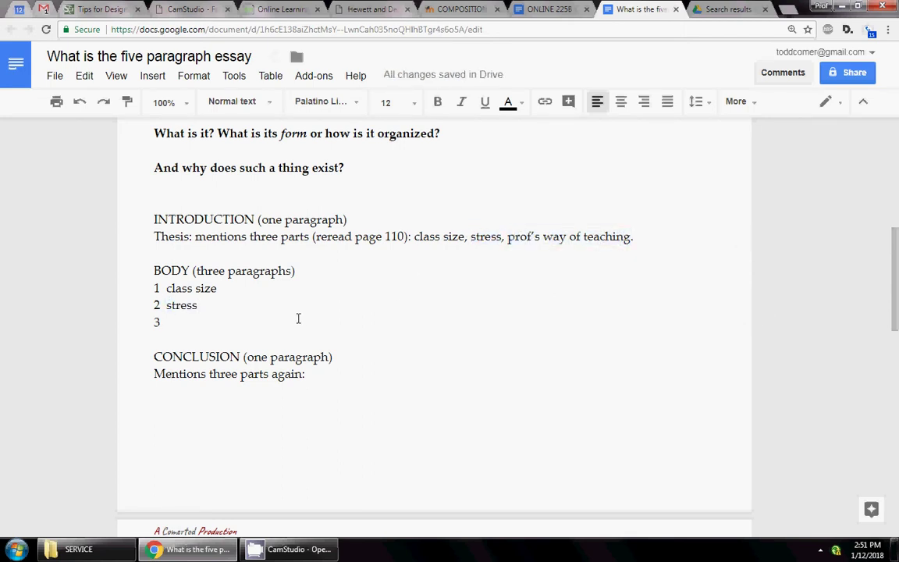
key("ctrl+v")
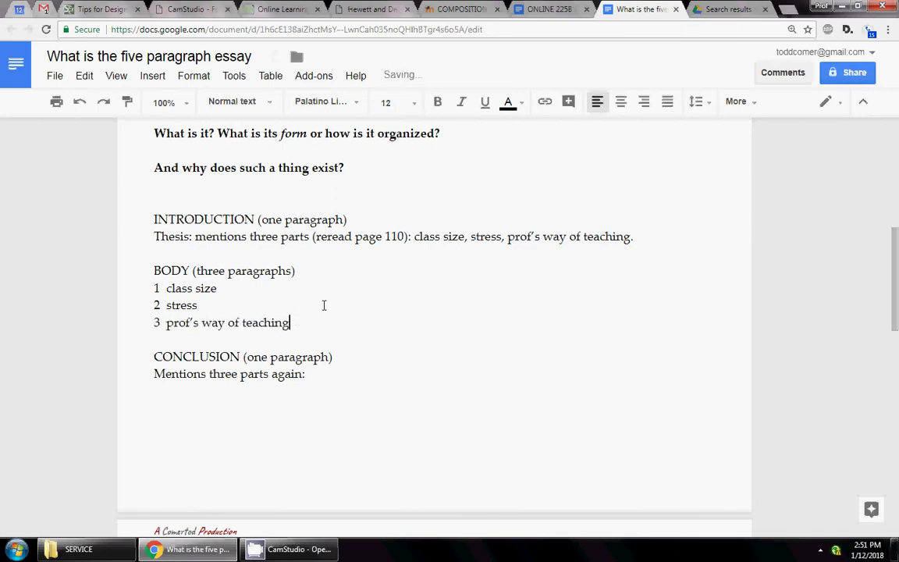
Highlight the filled body outline and thesis parts, then select the thesis parts for copying.
left_click_drag(153, 271, 304, 330)
left_click(308, 290)
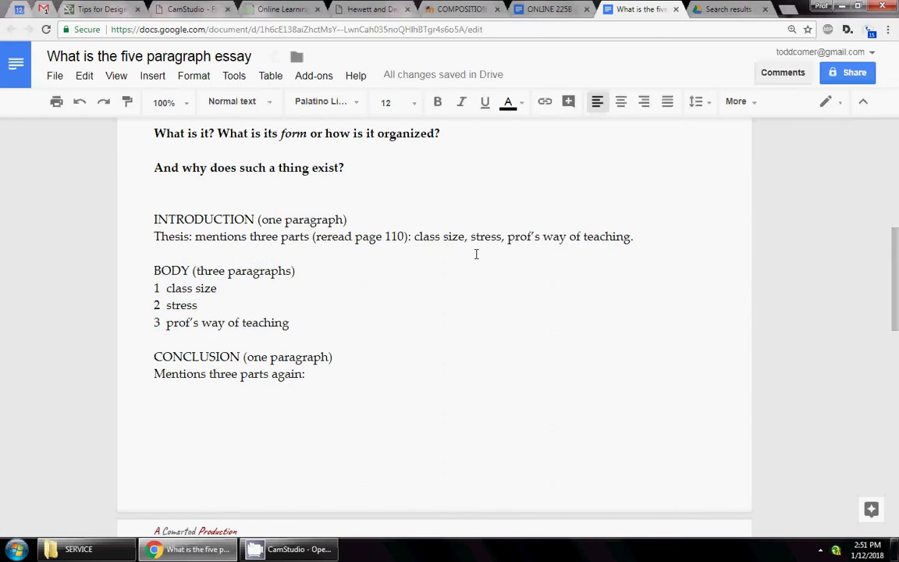
left_click_drag(416, 236, 631, 236)
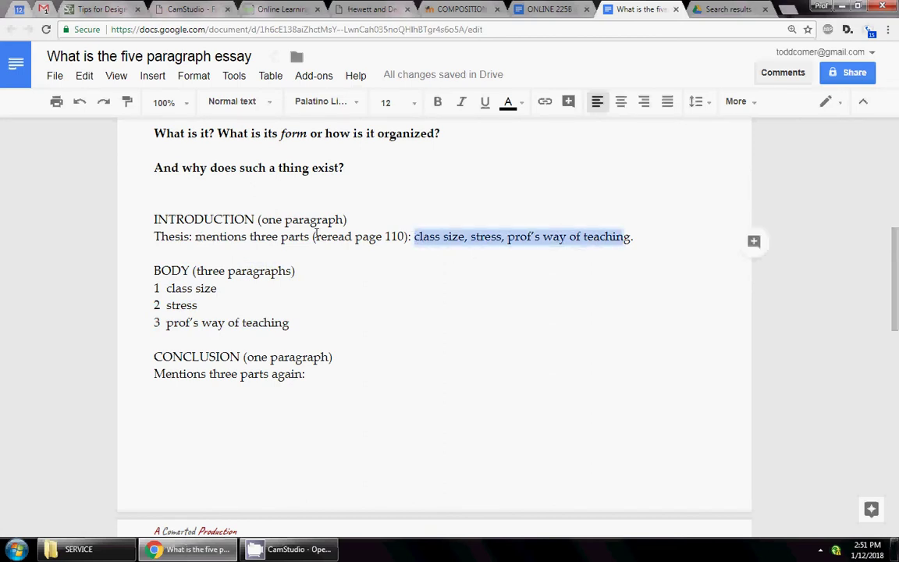
left_click(201, 219)
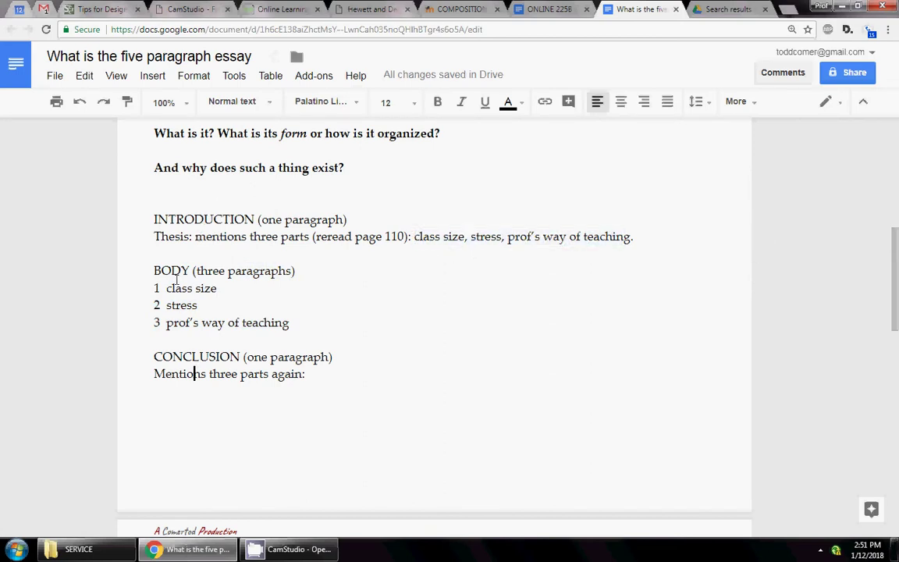
left_click(176, 288)
left_click(178, 322)
left_click_drag(636, 236, 417, 241)
Paste 'class size, stress, prof's way of teaching.' after 'Mentions three parts again:' in CONCLUSION.
left_click(365, 375)
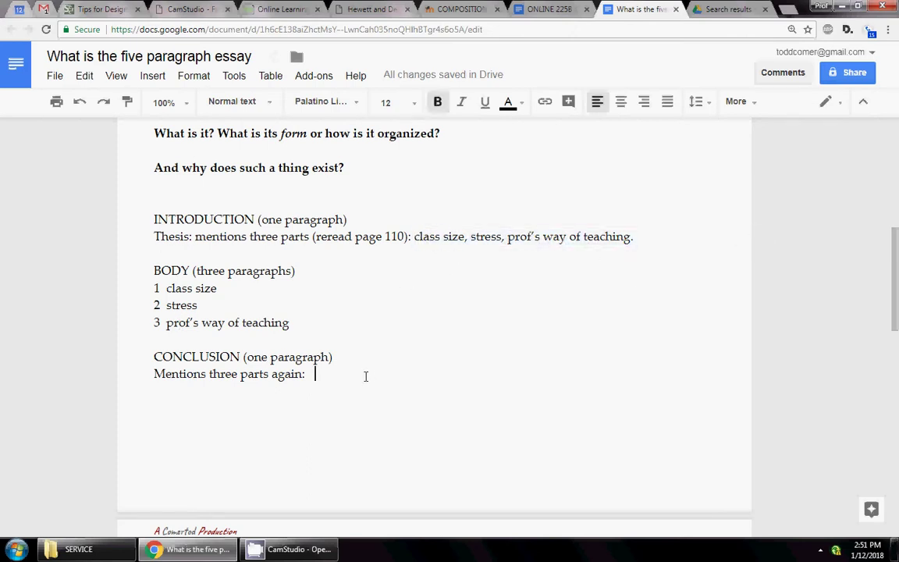
key("ctrl+v")
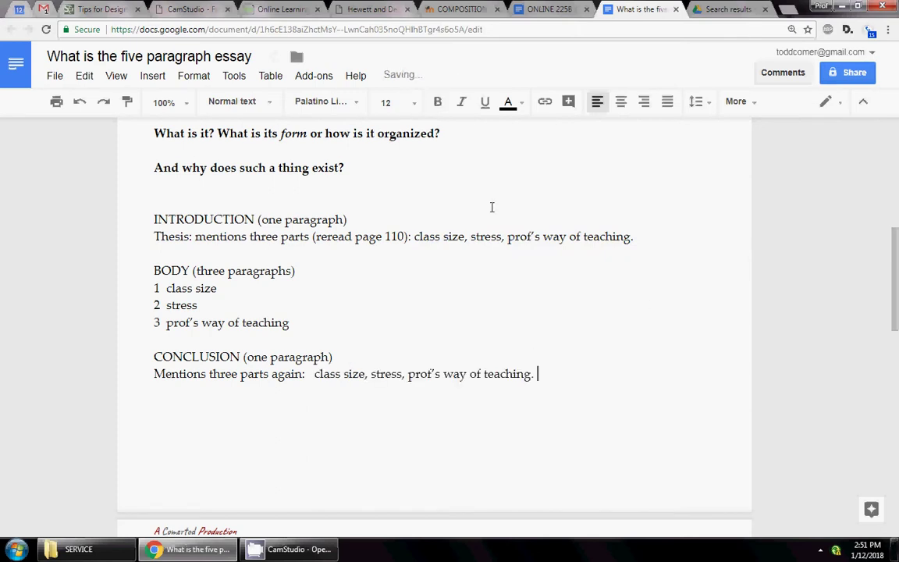
left_click(474, 236)
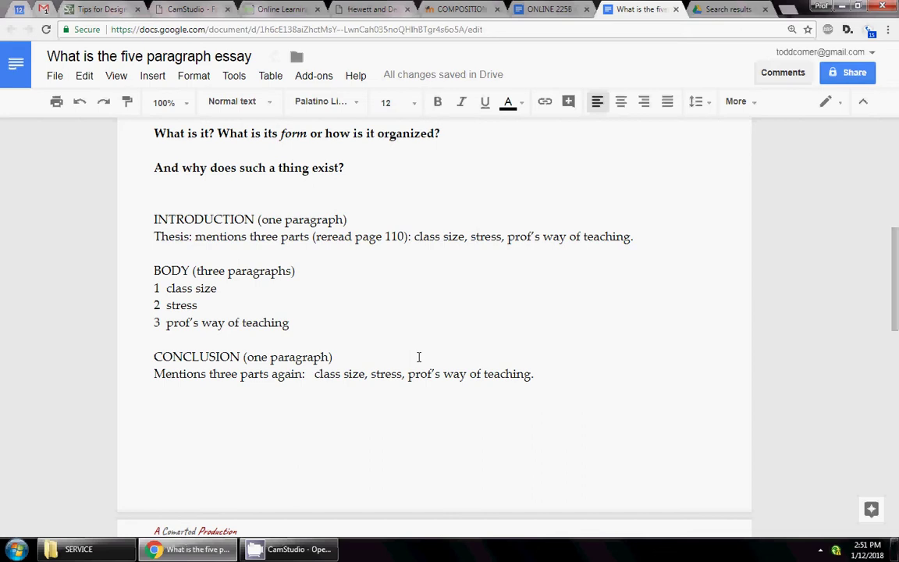
double_click(632, 267)
double_click(562, 253)
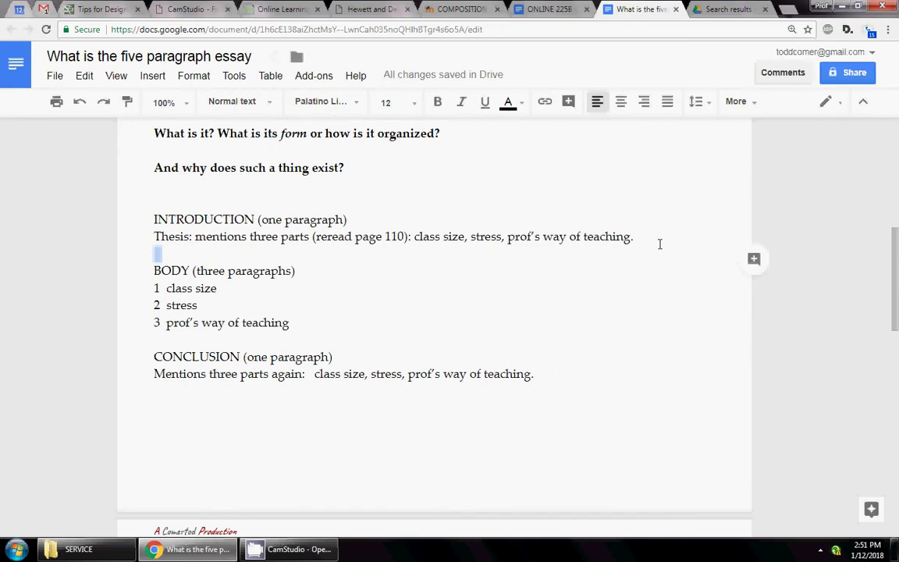
Scroll to the next page and place the cursor after 'What are its strengths?'.
scroll(427, 287, "down", 5)
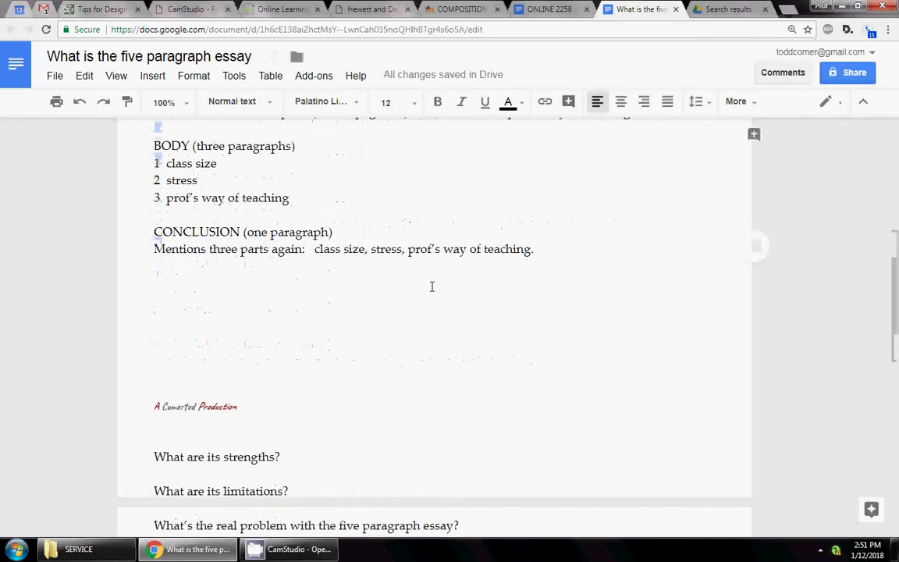
left_click(400, 213)
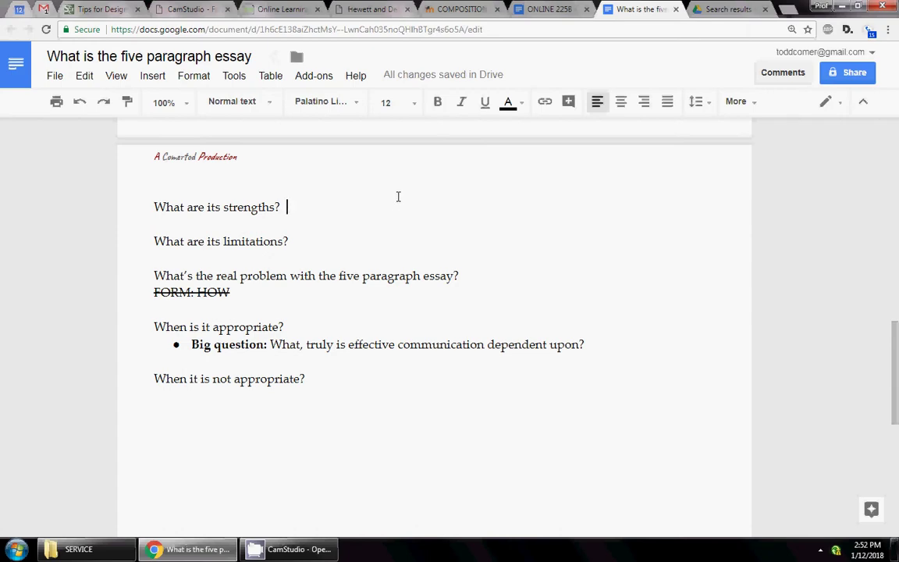
Type CLARITY after 'What are its strengths?' and move to the limitations question.
scroll(398, 197, "up", 5)
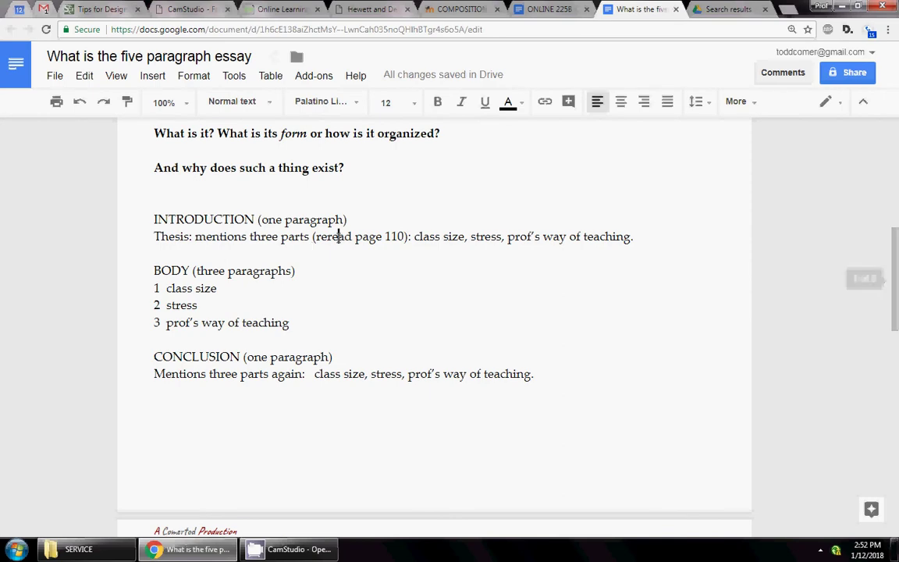
left_click(235, 288)
left_click(369, 357)
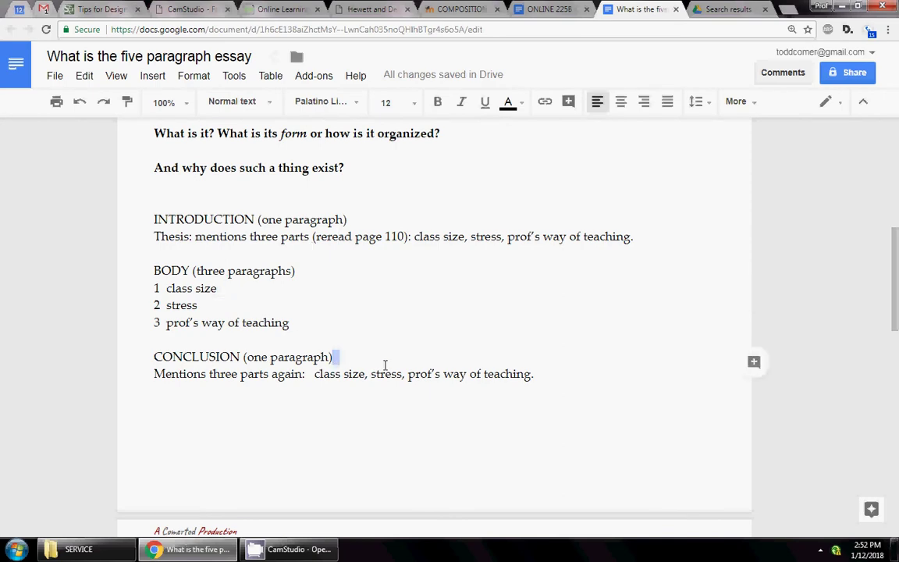
scroll(390, 364, "down", 5)
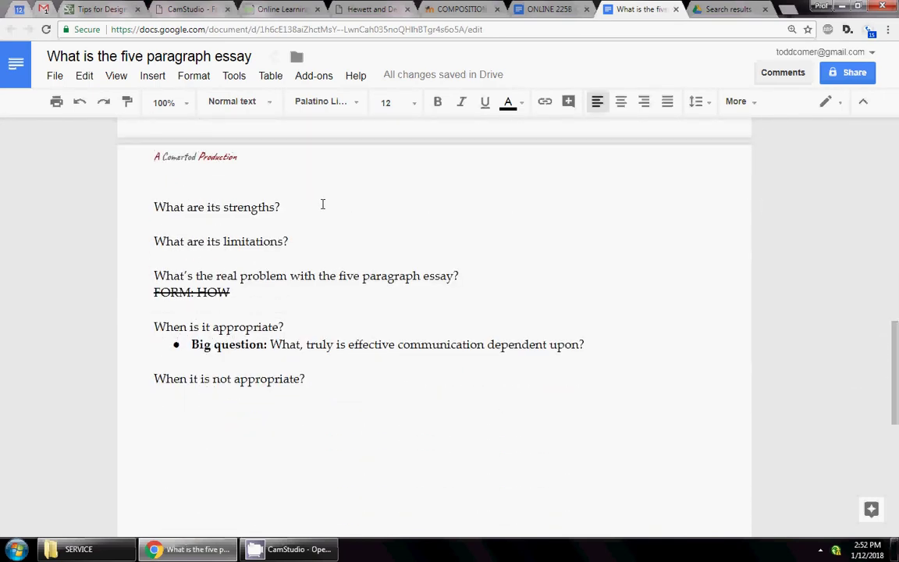
left_click(322, 204)
type("CL")
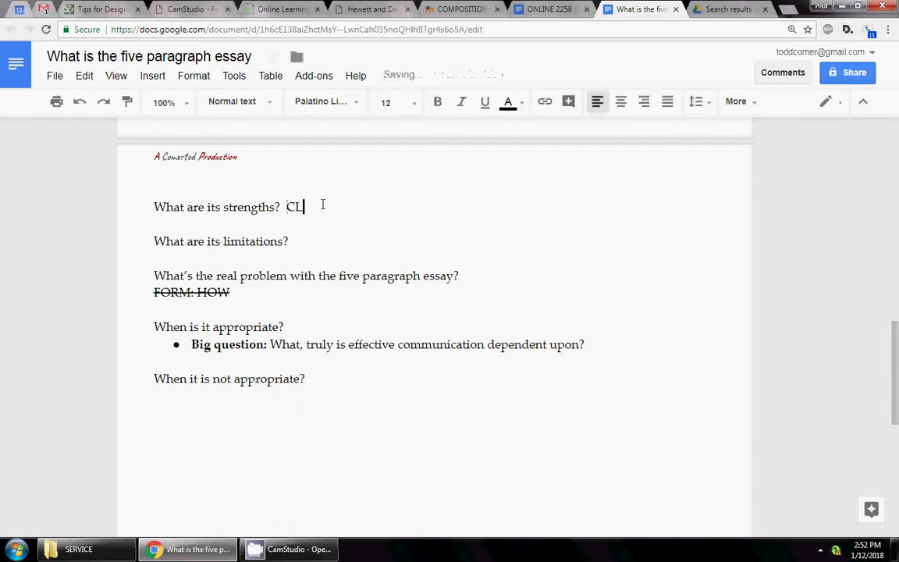
type("ARITY")
double_click(355, 243)
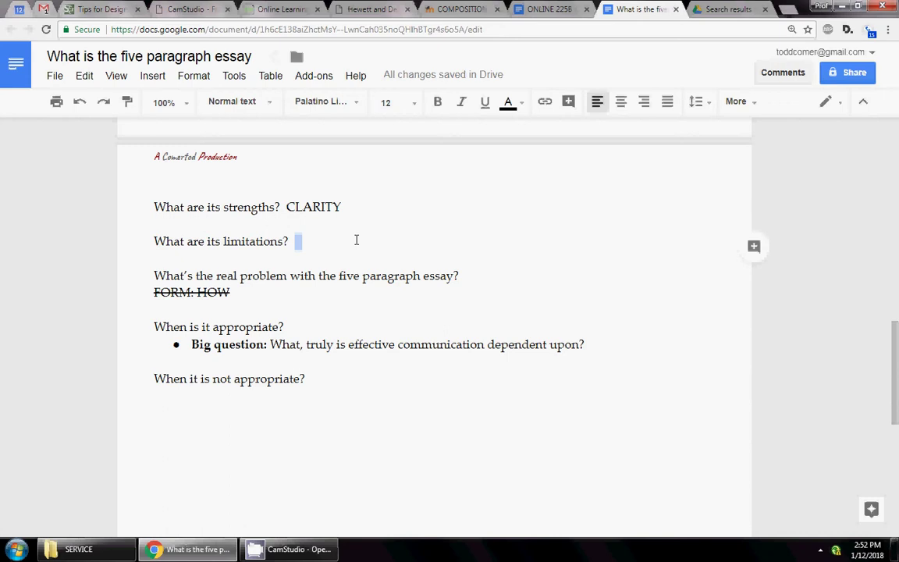
Type 'DULL, REPETITIOUS, MECHANICAL' after the limitations question, correcting the misspelled MECHANICAL.
type("DULL, ")
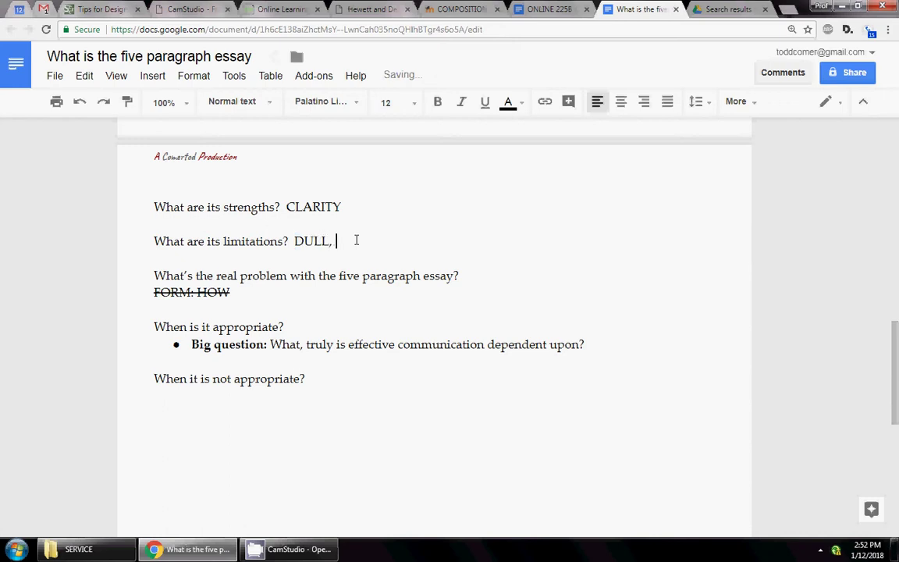
type("REPETITIOUS, MECHNAICAL")
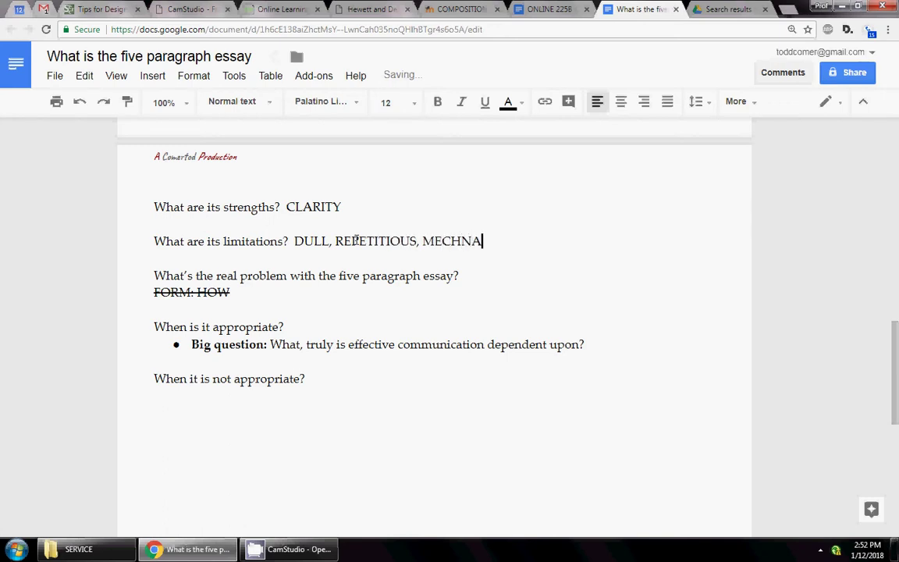
key("BackSpace")
key("BackSpace")
key("BackSpace")
key("BackSpace")
key("BackSpace")
key("BackSpace")
type("ANICAL")
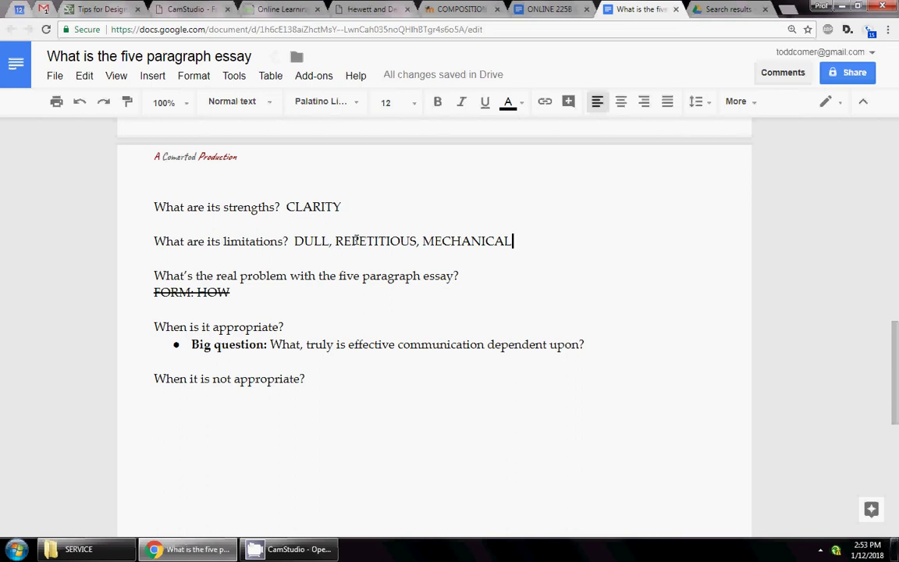
Insert a new line above 'FORM: HOW' and type 'content' on it.
left_click_drag(234, 292, 137, 282)
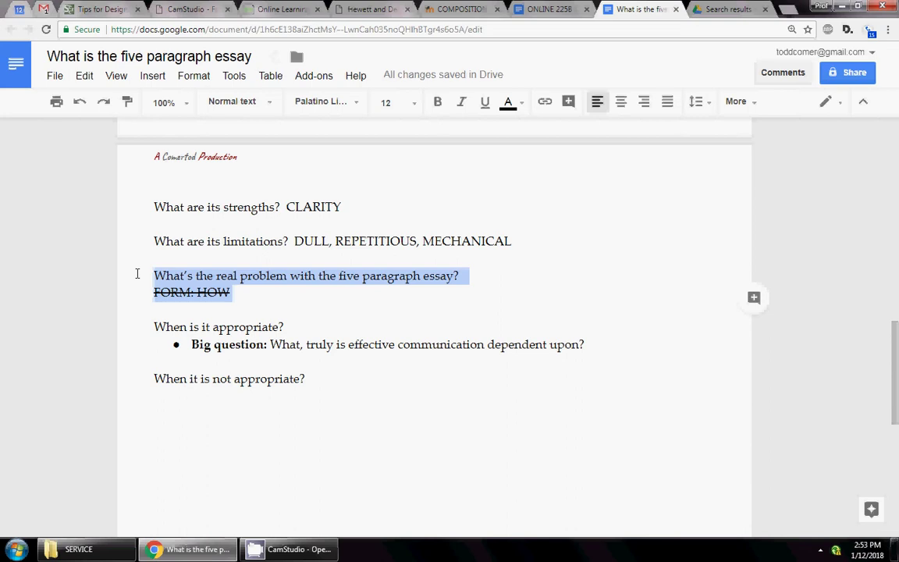
left_click(136, 273)
key("Down")
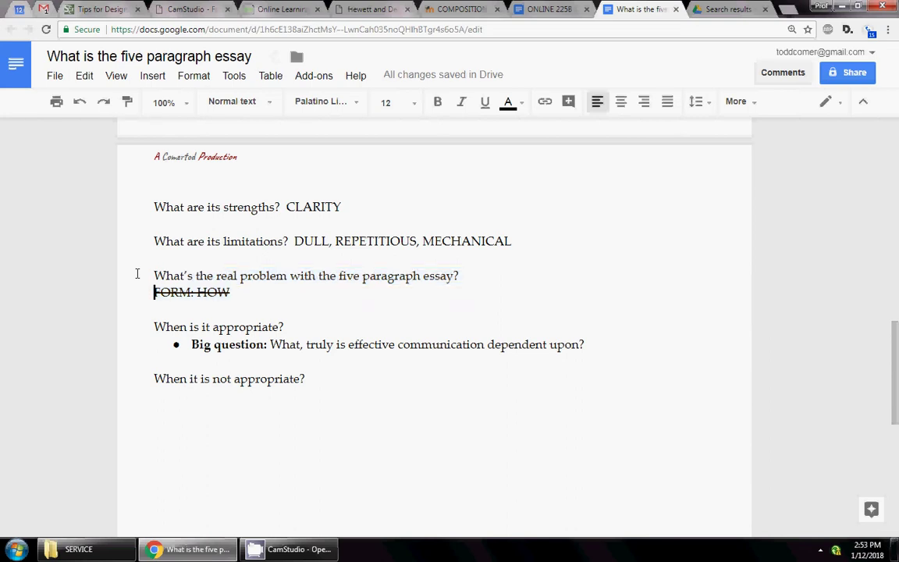
key("Return")
type("cONTEN")
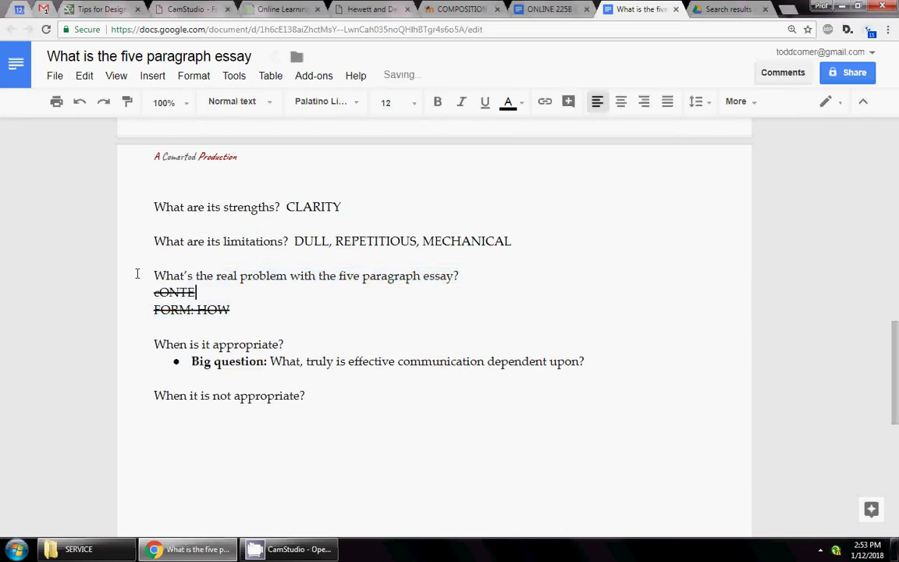
key("BackSpace")
key("BackSpace")
key("BackSpace")
key("BackSpace")
key("BackSpace")
key("BackSpace")
type("content")
Remove the strikethrough from 'content' and from the 'FORM: HOW' line via Format.
left_click_drag(199, 293, 142, 288)
left_click(191, 81)
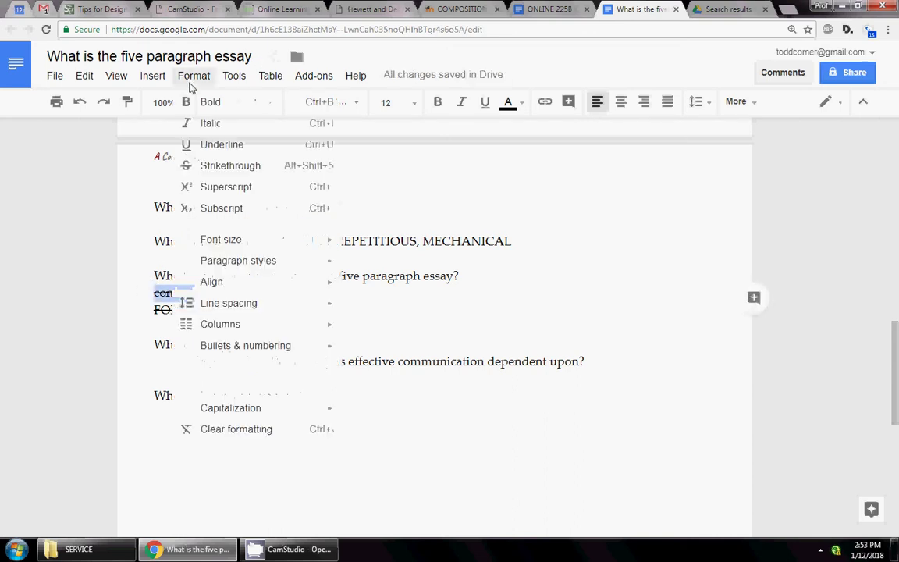
left_click(242, 165)
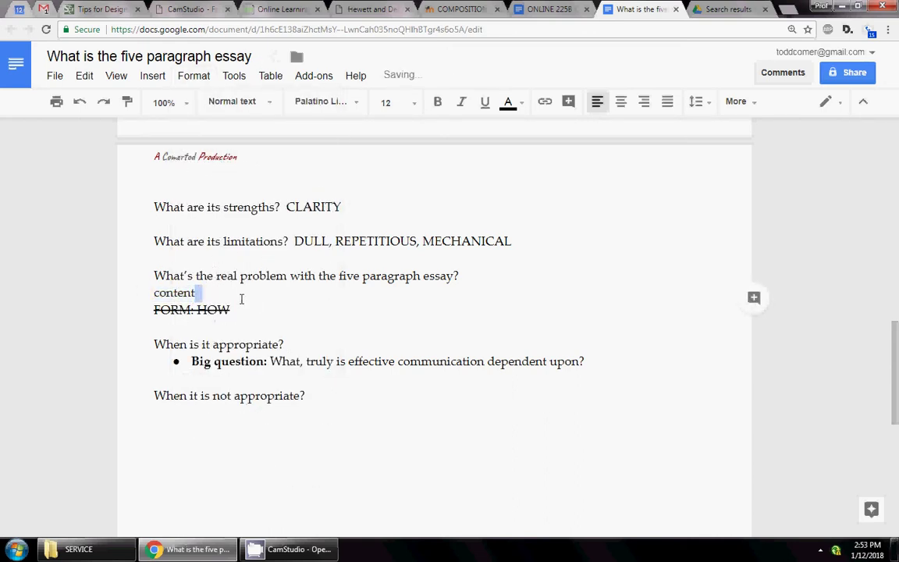
triple_click(136, 318)
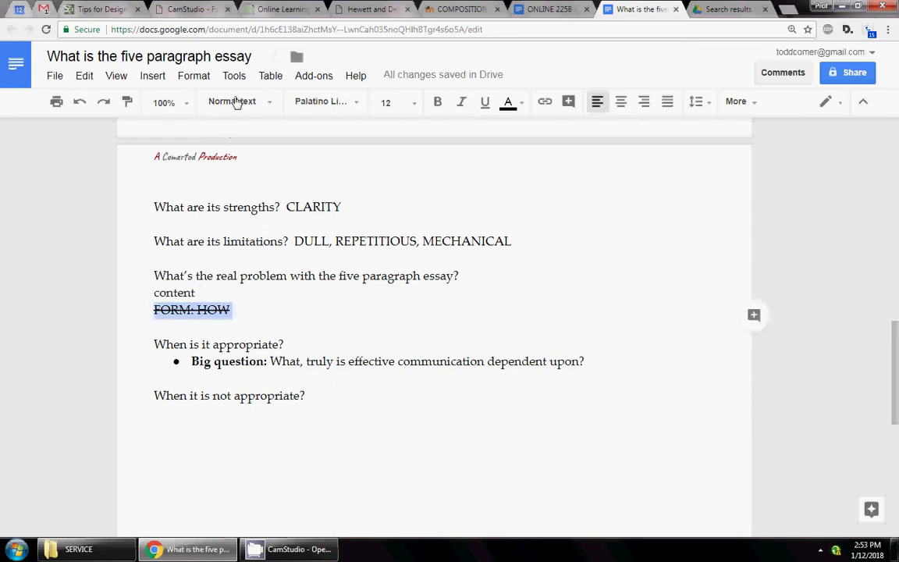
left_click(181, 79)
left_click(219, 166)
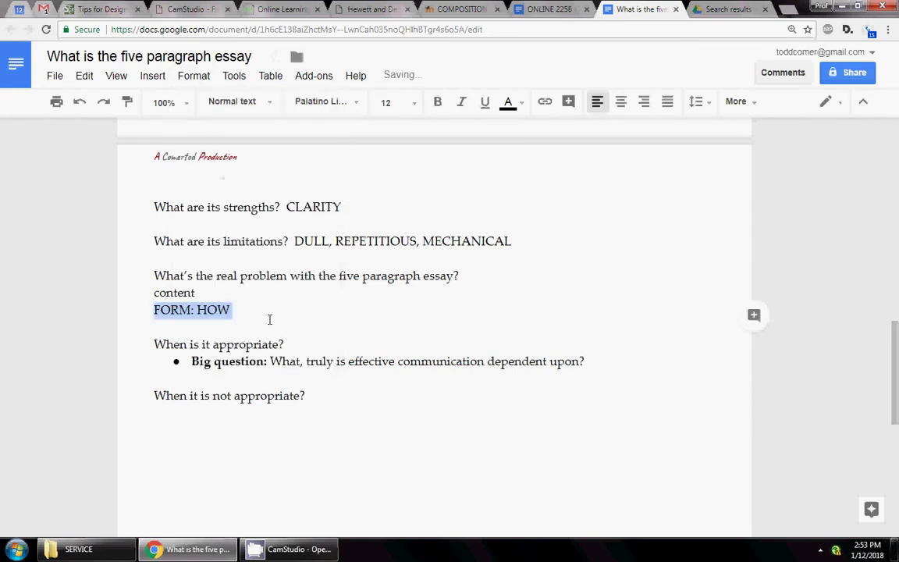
Italicize the word HOW in 'FORM: HOW'.
left_click_drag(234, 309, 225, 305)
double_click(225, 305)
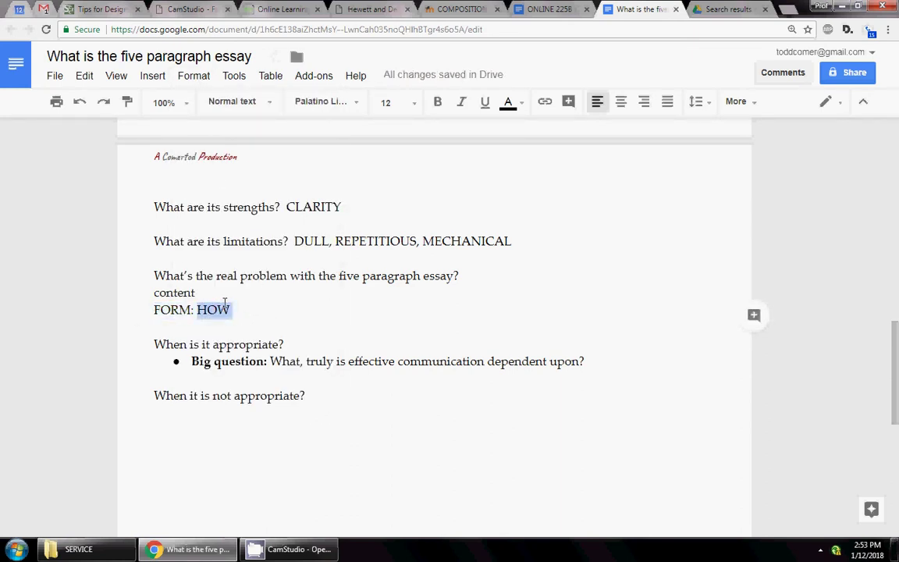
key("ctrl+i")
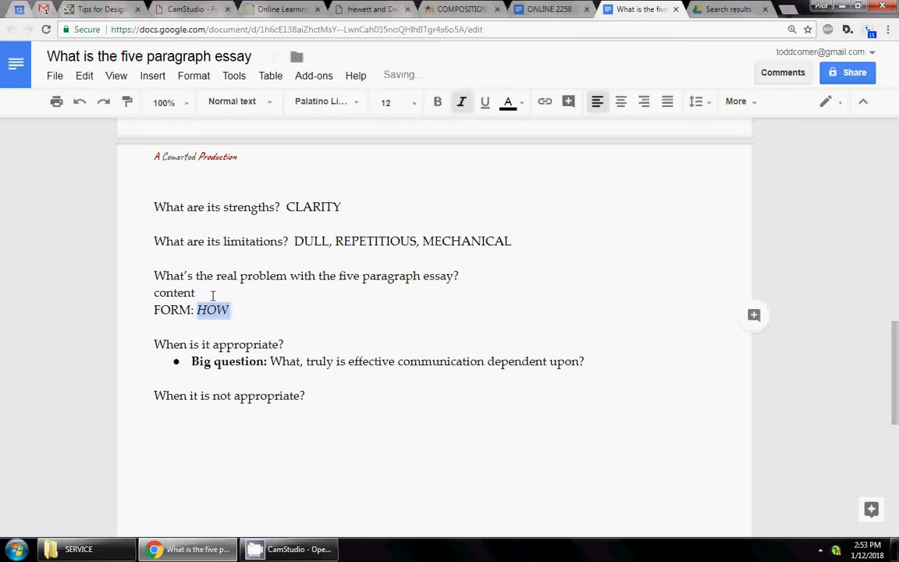
left_click(226, 310)
left_click_drag(226, 310, 153, 312)
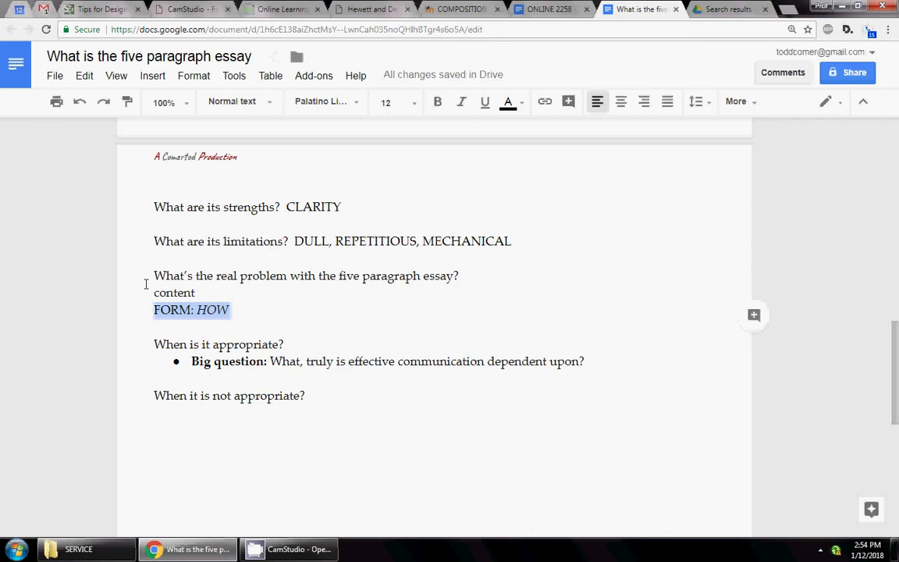
Make 'content' and the 'FORM: HOW' line bold.
left_click(154, 291)
double_click(171, 292)
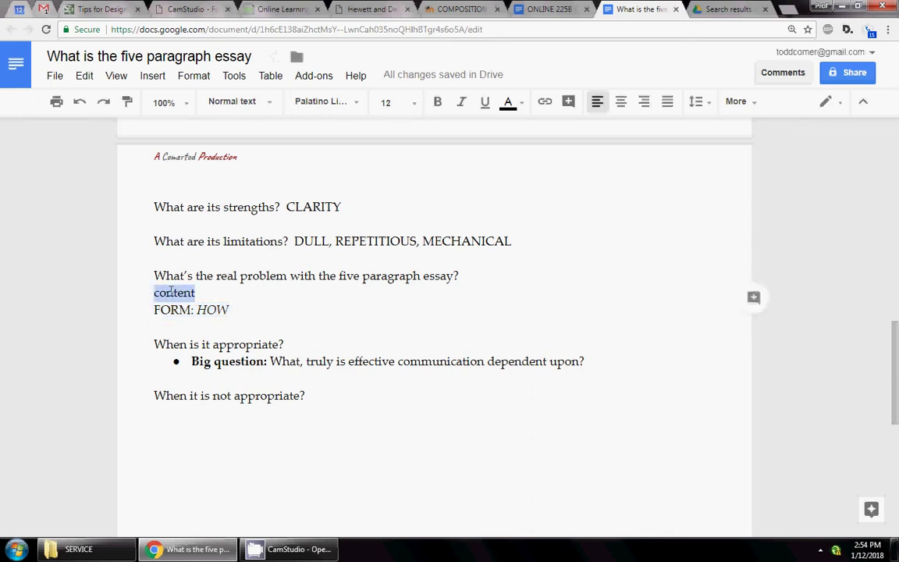
key("ctrl+b")
left_click_drag(154, 309, 231, 295)
key("ctrl+b")
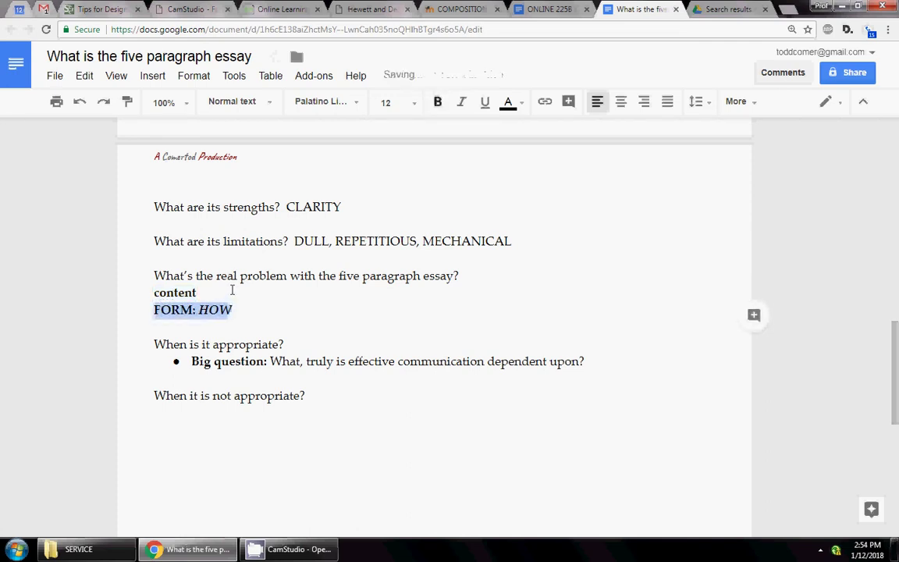
Strike through 'FORM: HOW' and type '_______ __________' blanks after Content.
left_click(282, 314)
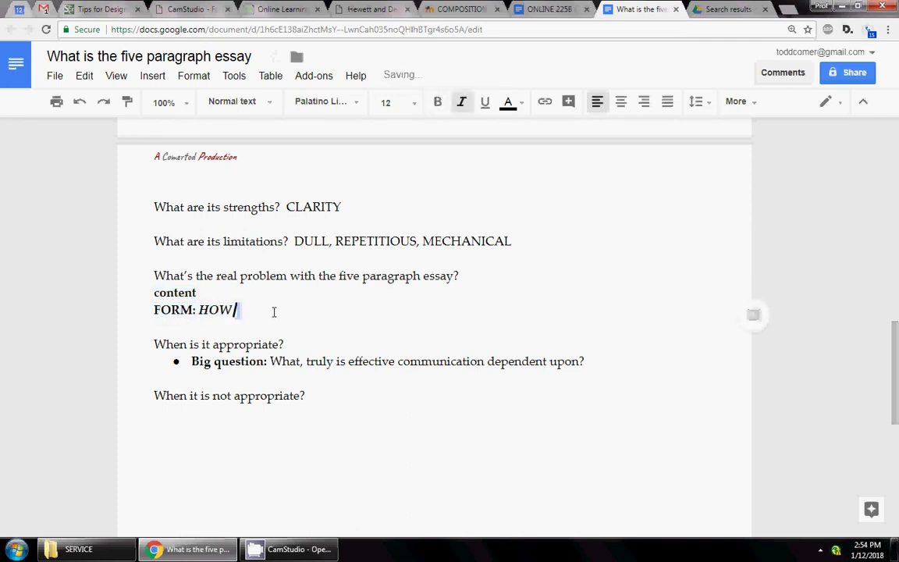
left_click(155, 309, "shift")
left_click(193, 76)
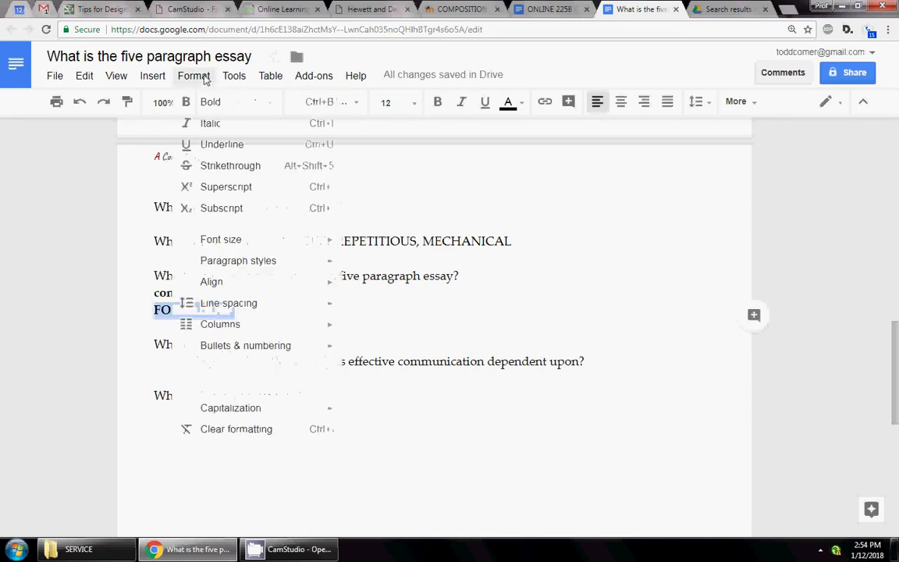
left_click(226, 165)
left_click(282, 302)
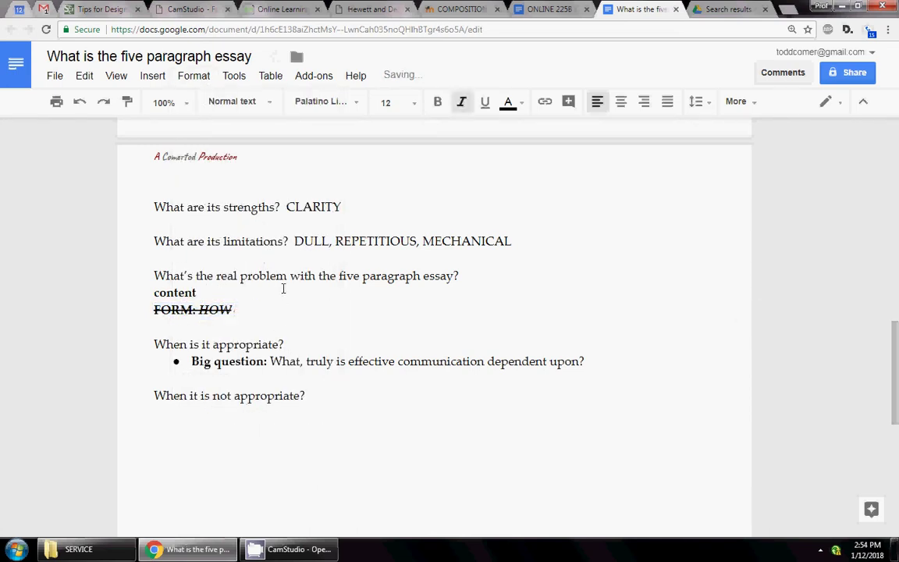
left_click_drag(147, 315, 238, 285)
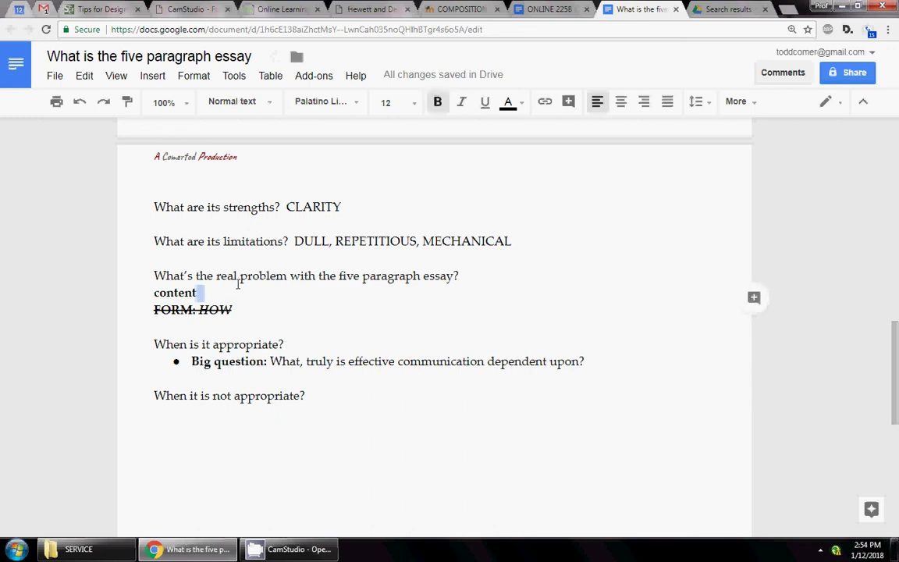
type("_")
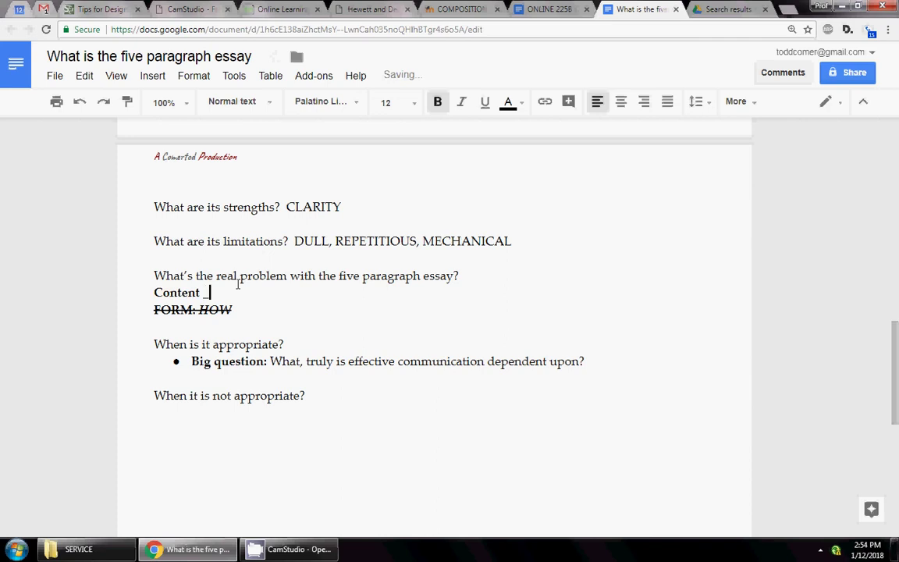
type("______ __________")
In the introduction's Thesis line, change 'class size' to a '______' blank, leaving 'stress, prof's way of teaching'.
scroll(243, 260, "up", 3)
scroll(248, 262, "up", 3)
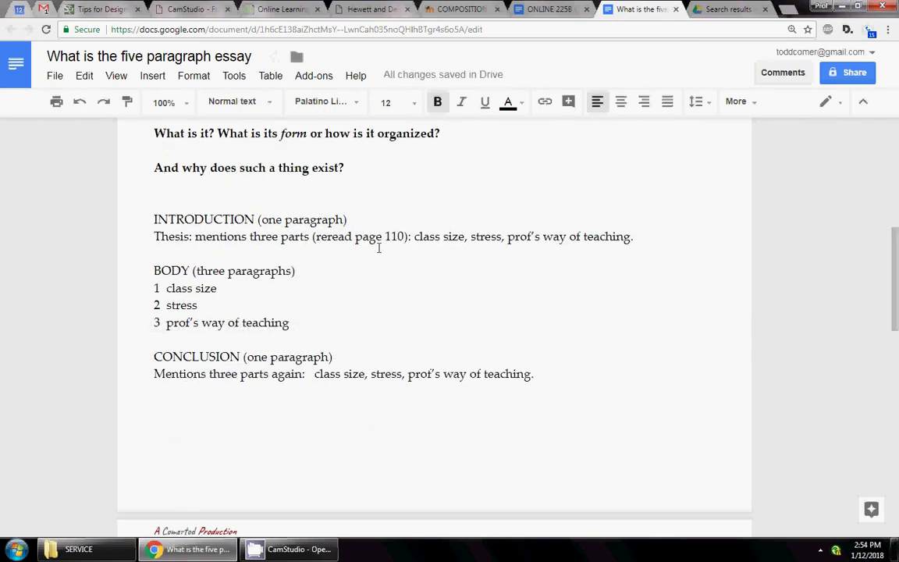
left_click_drag(442, 238, 464, 238)
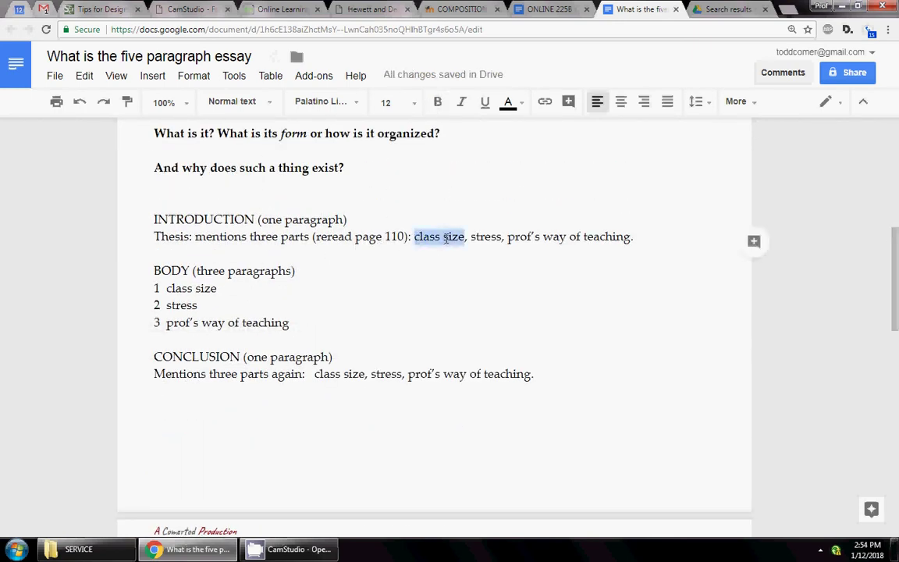
type("_______")
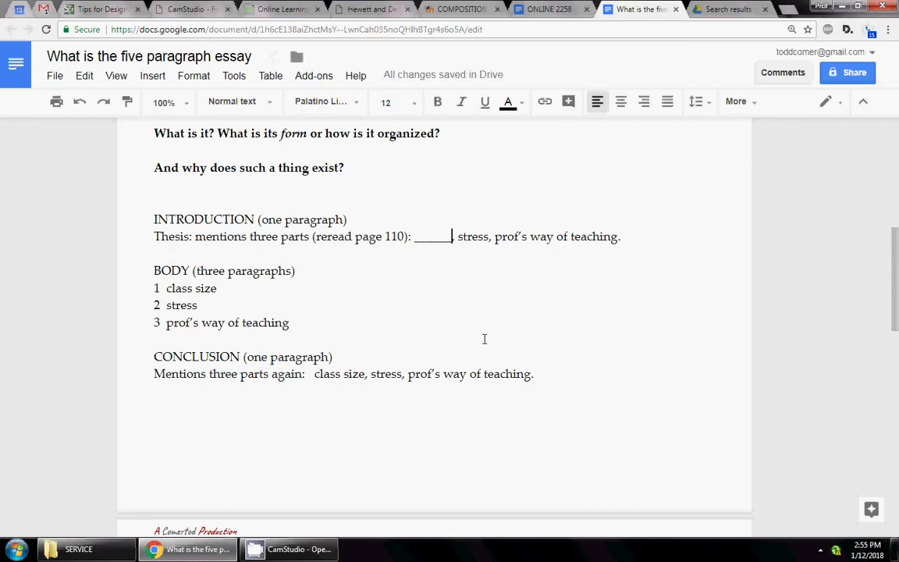
scroll(484, 338, "down", 1)
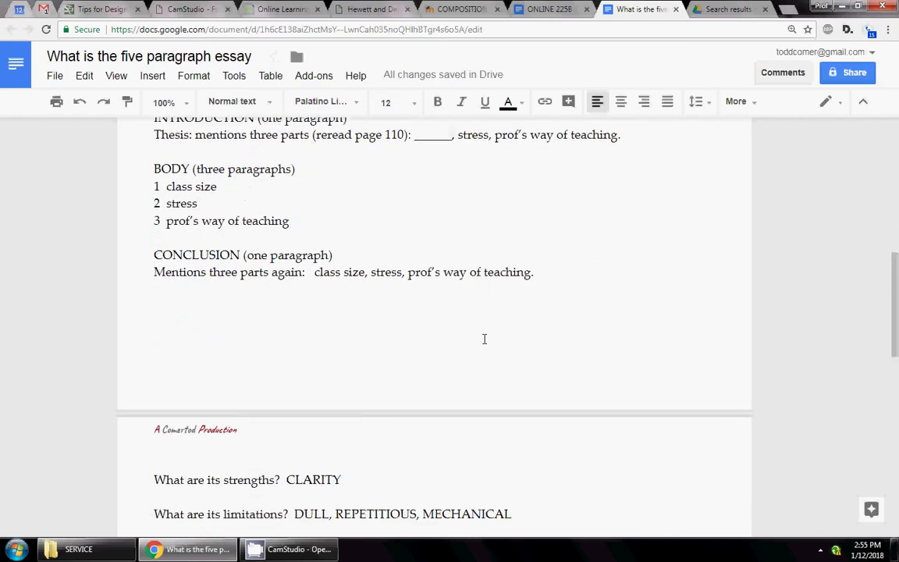
scroll(484, 338, "down", 4)
Turn off italics after FORM: HOW and make MECHANICAL bold in the limitations answer.
left_click(315, 253)
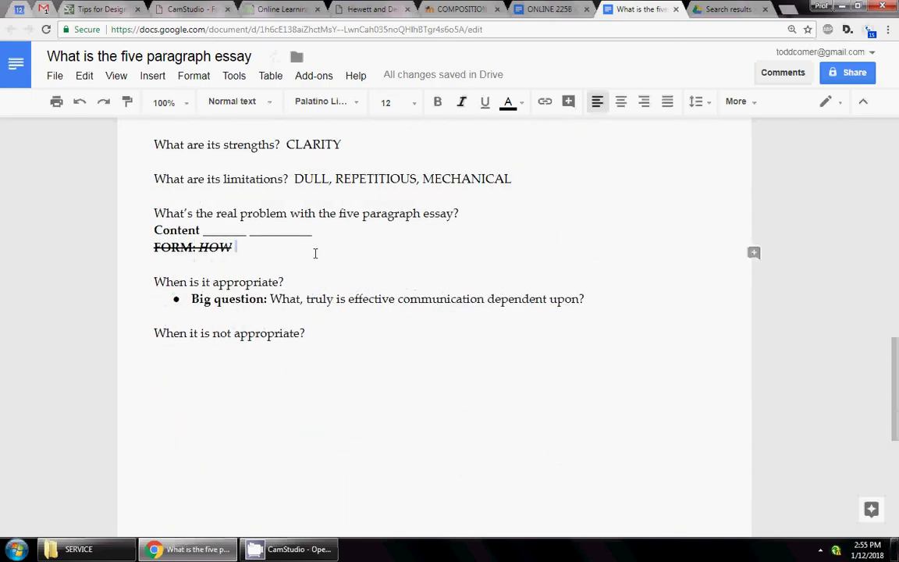
key("ctrl+i")
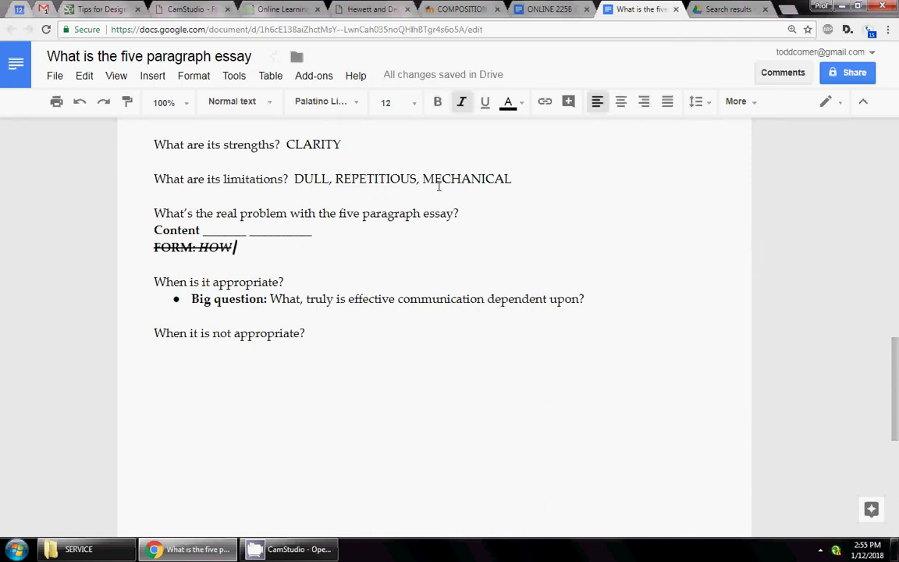
double_click(440, 179)
key("ctrl+b")
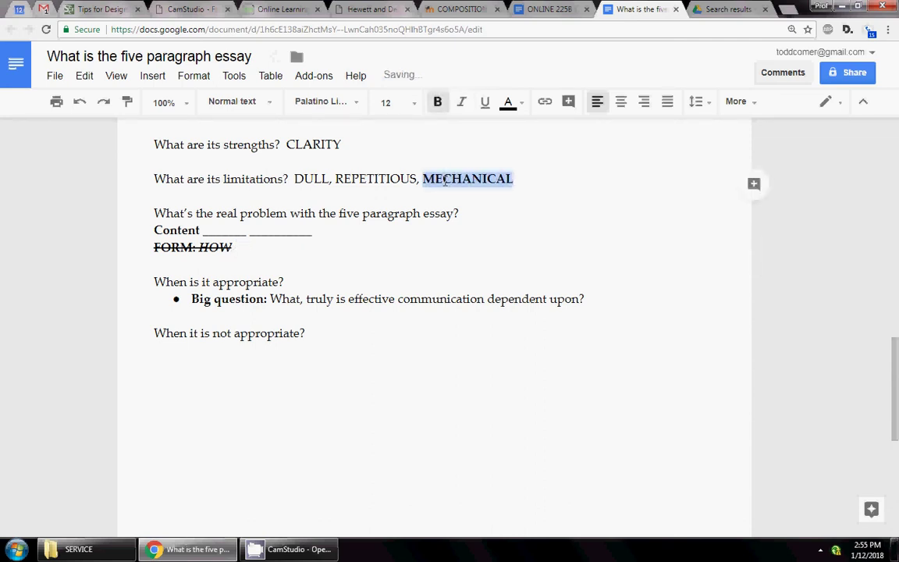
left_click(296, 249)
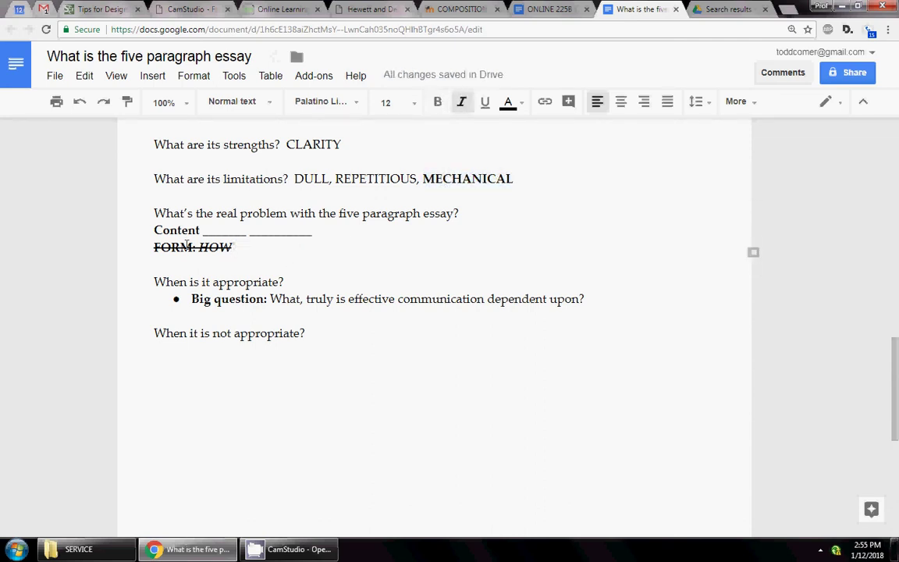
Remove the strikethrough from the FORM: HOW line, keeping HOW italic.
left_click(154, 247, "shift")
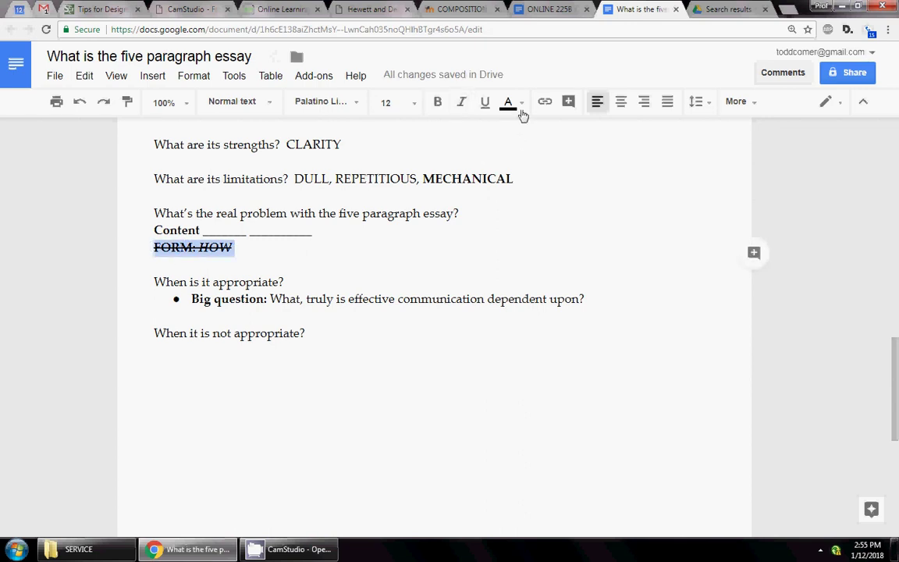
left_click(194, 75)
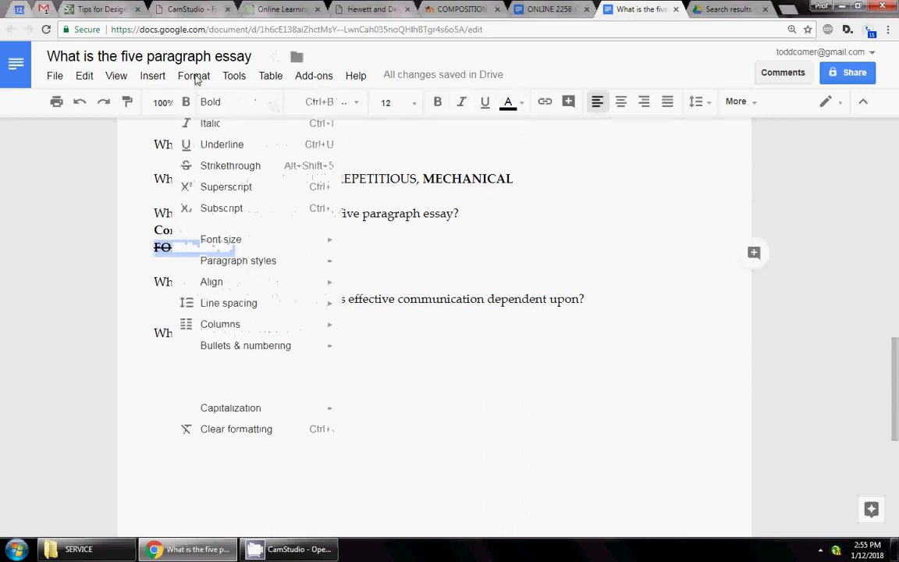
left_click(230, 165)
left_click(282, 247)
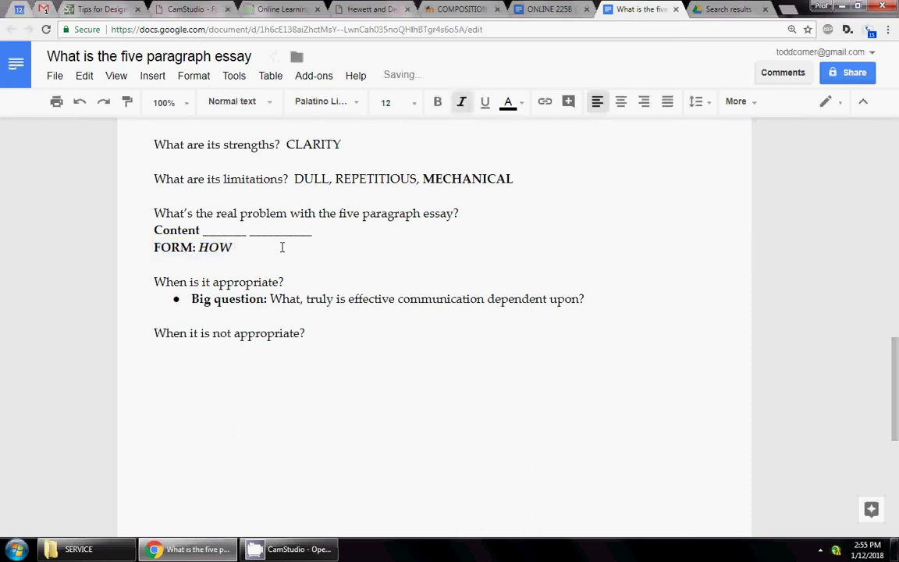